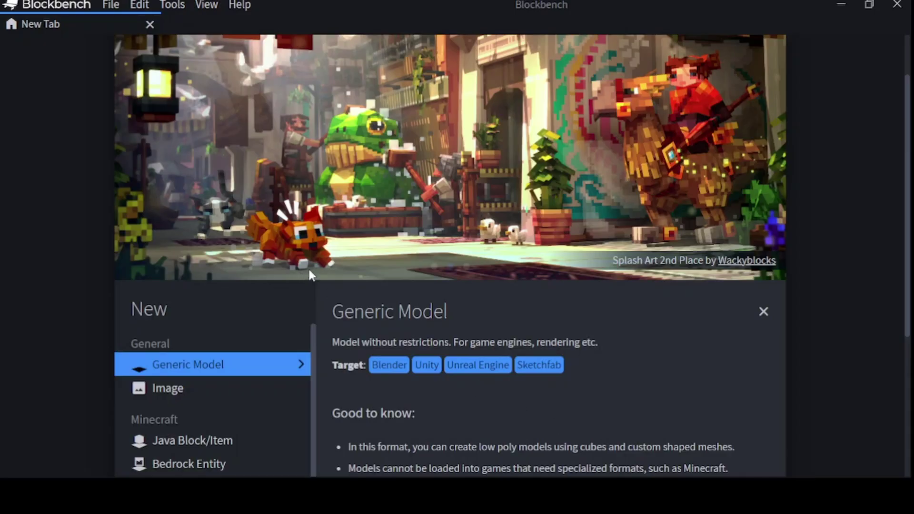
pyautogui.scroll(2, 21, 318)
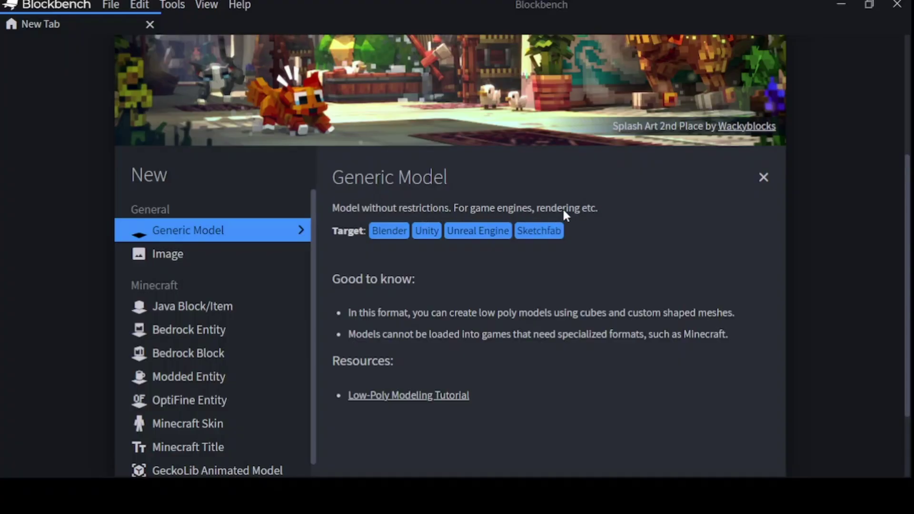
pyautogui.scroll(-3, 18, 327)
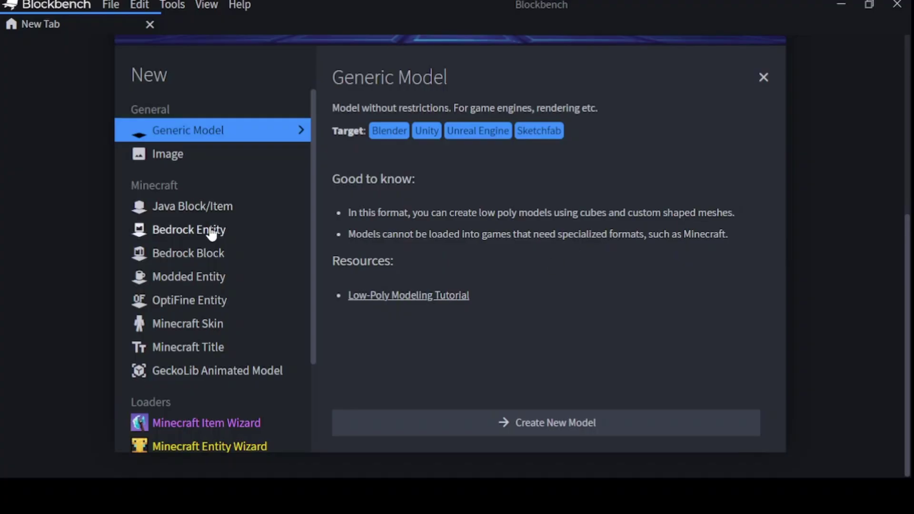
pyautogui.click(105, 6)
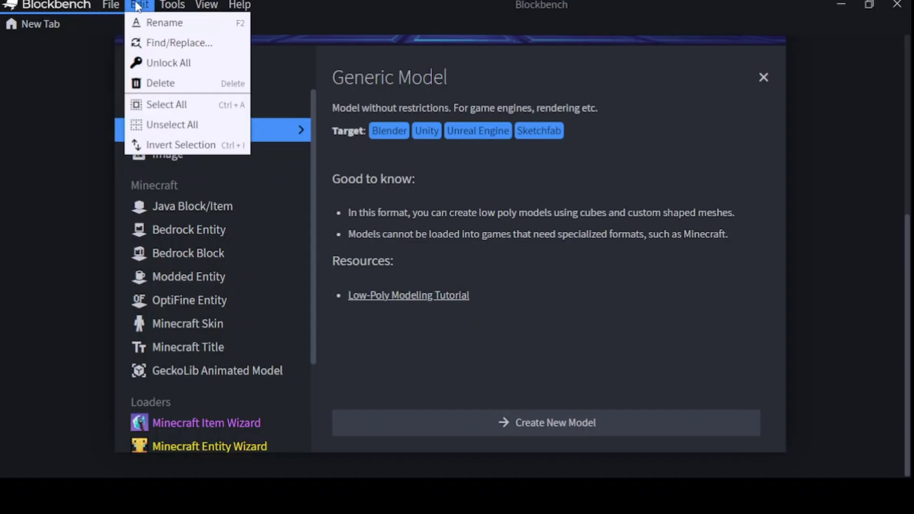
pyautogui.moveTo(137, 10)
pyautogui.moveTo(182, 5)
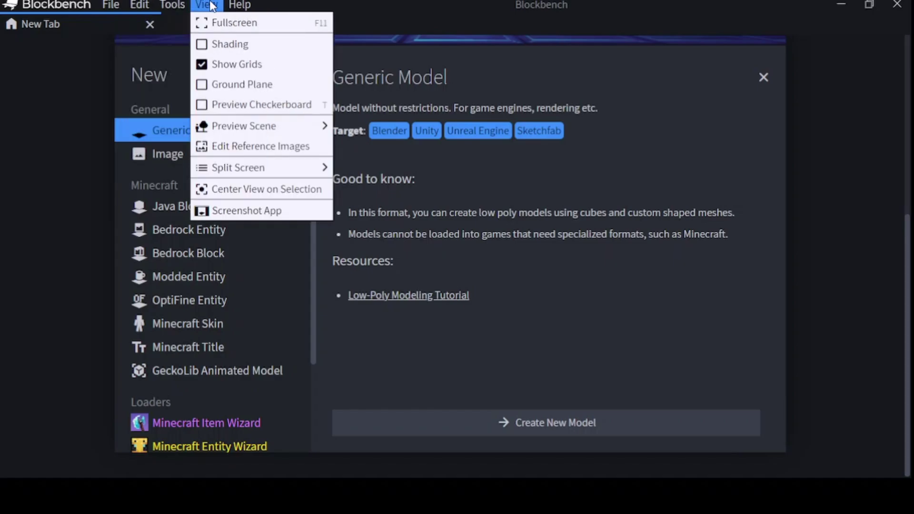
pyautogui.moveTo(247, 8)
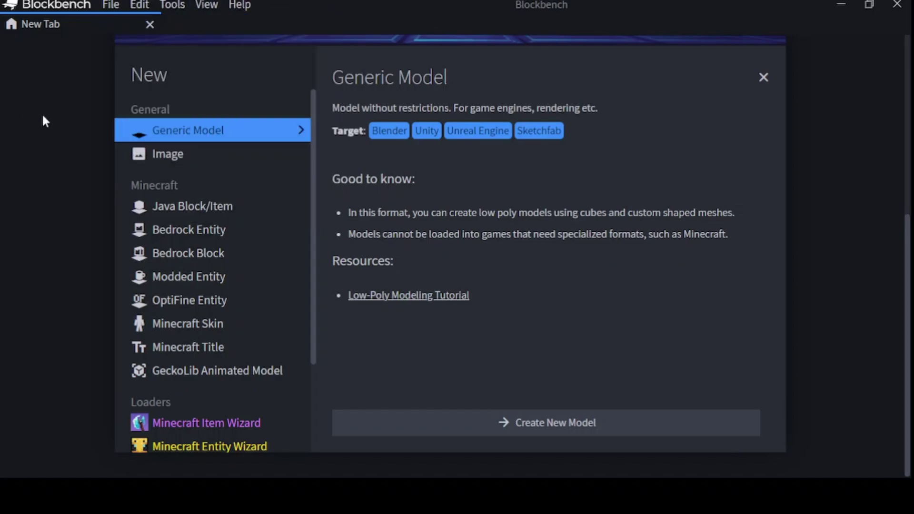
# Open the plugin manager and look through the list of installed plugins.
pyautogui.click(110, 5)
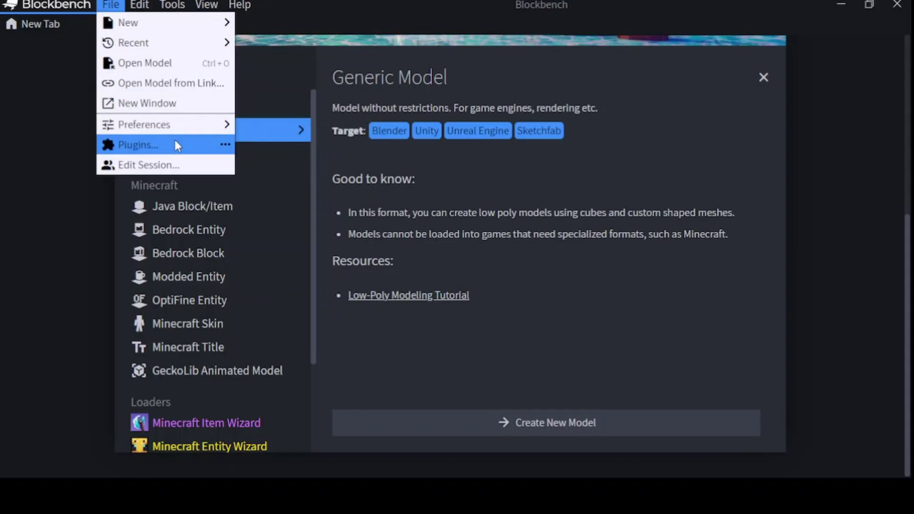
pyautogui.click(175, 141)
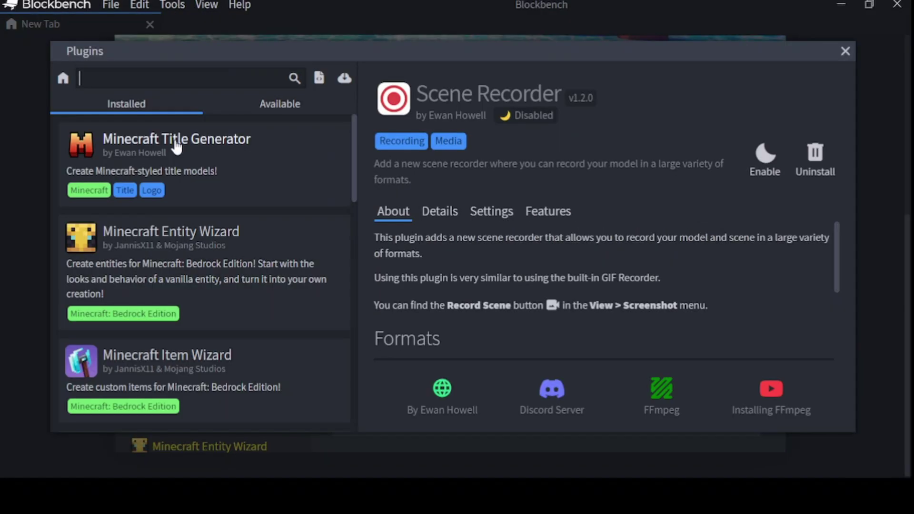
pyautogui.click(267, 105)
pyautogui.click(86, 109)
pyautogui.scroll(-5, 221, 169)
pyautogui.scroll(-4, 221, 169)
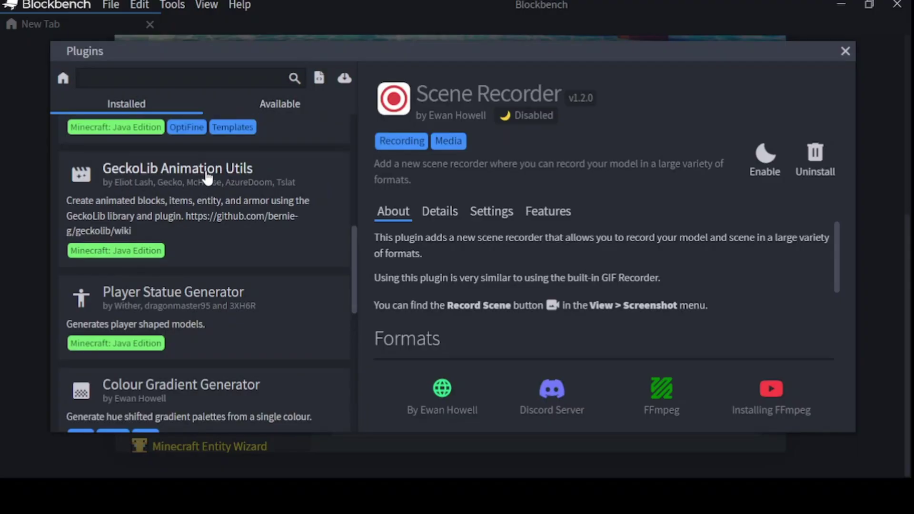
# Find the Animated Java plugin among the available plugins and show its details.
pyautogui.click(265, 104)
pyautogui.scroll(-3, 190, 190)
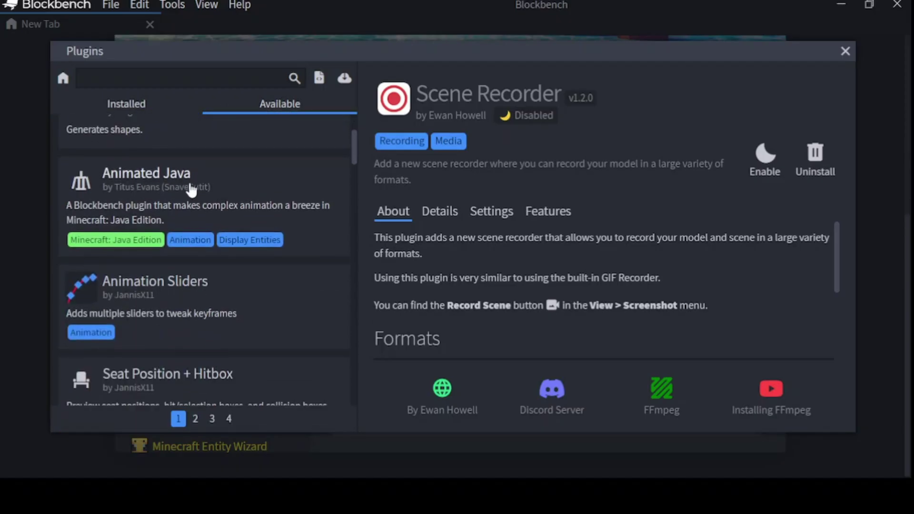
pyautogui.click(228, 188)
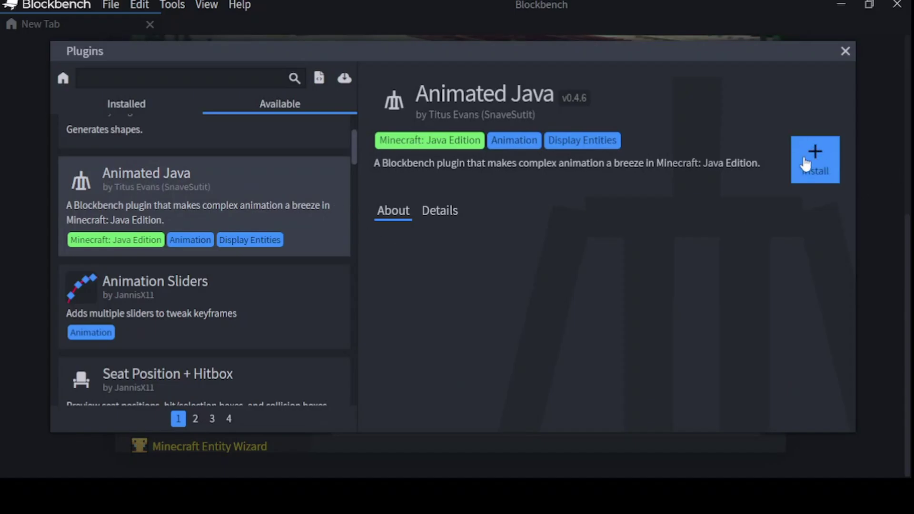
# Show the details of the installed Colour Gradient Generator plugin and read its example and usage notes.
pyautogui.click(114, 102)
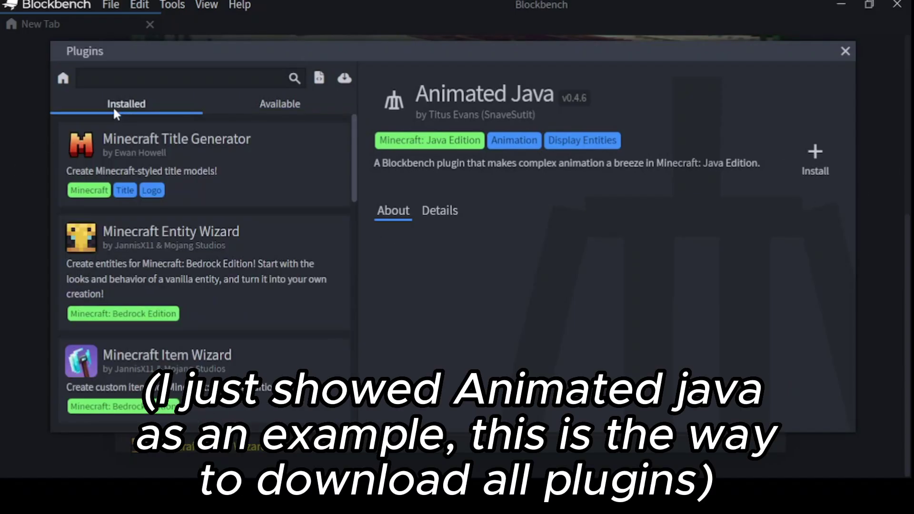
pyautogui.scroll(-8, 174, 240)
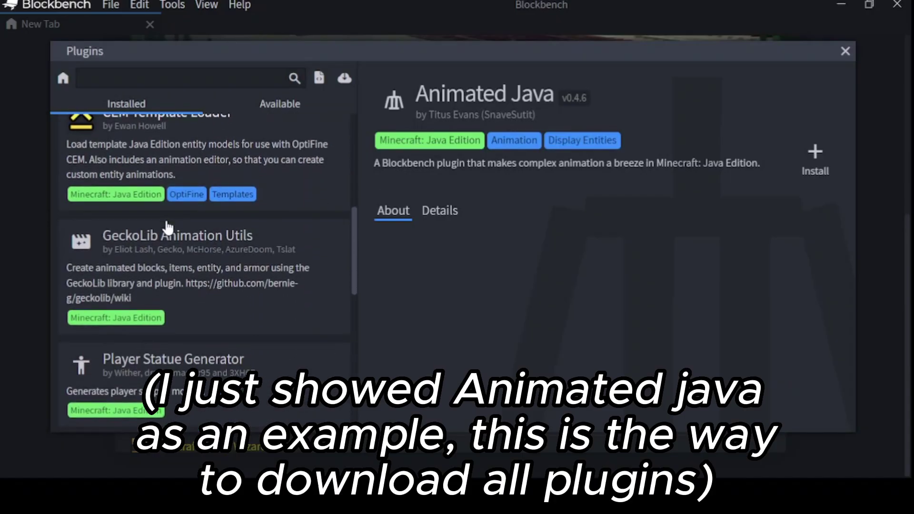
pyautogui.scroll(-6, 166, 229)
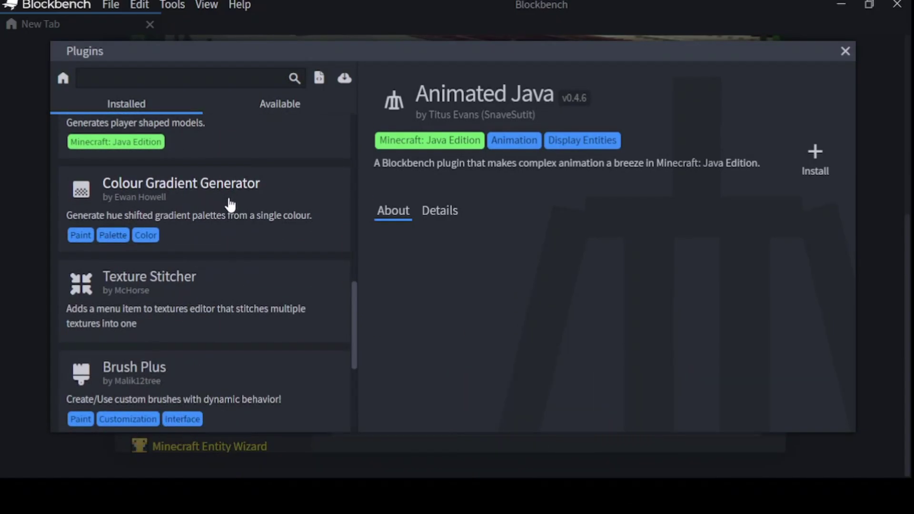
pyautogui.click(235, 209)
pyautogui.scroll(-1, 451, 350)
pyautogui.scroll(-4, 259, 307)
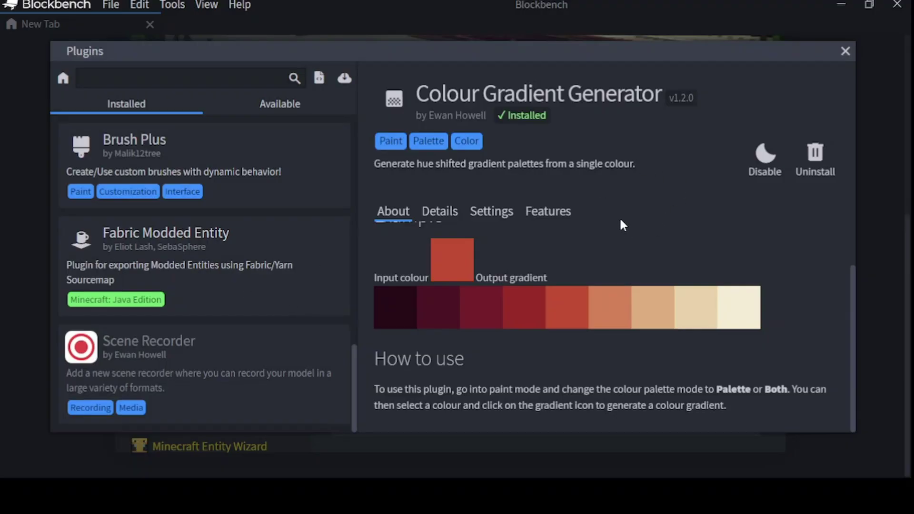
# Review the list of installed plugins, including GeckoLib Animation Utils, and close the plugin manager.
pyautogui.scroll(8, 209, 200)
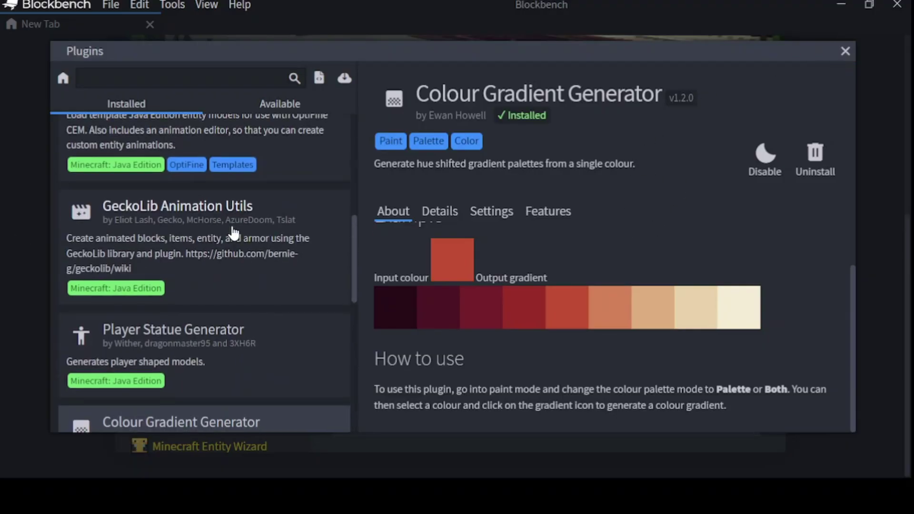
pyautogui.scroll(5, 206, 184)
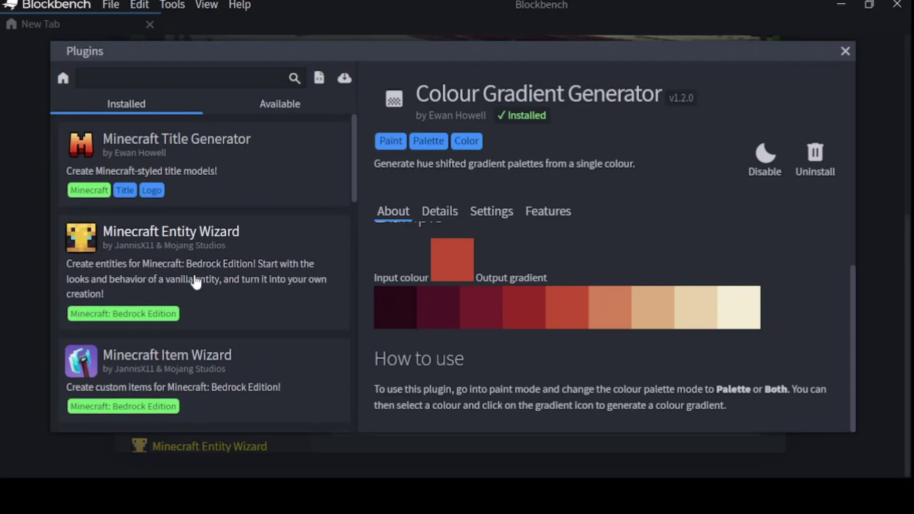
pyautogui.scroll(-3, 196, 287)
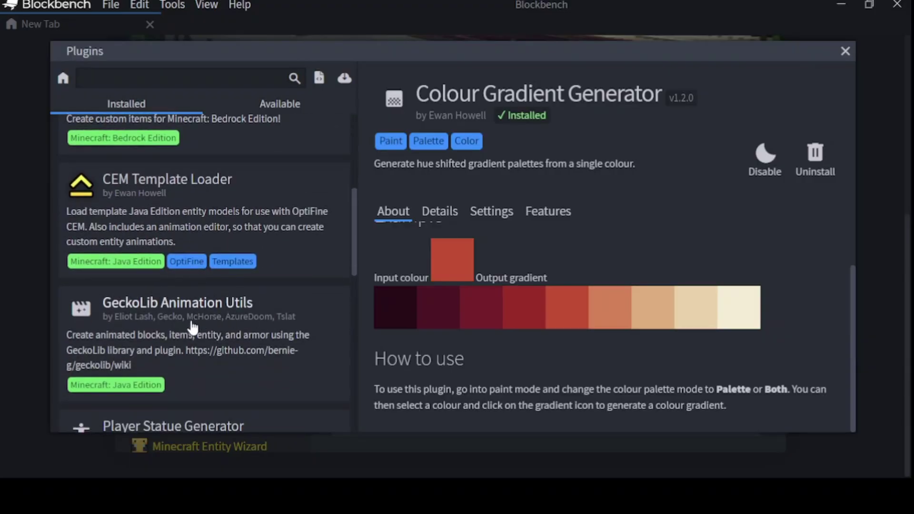
pyautogui.scroll(-4, 223, 321)
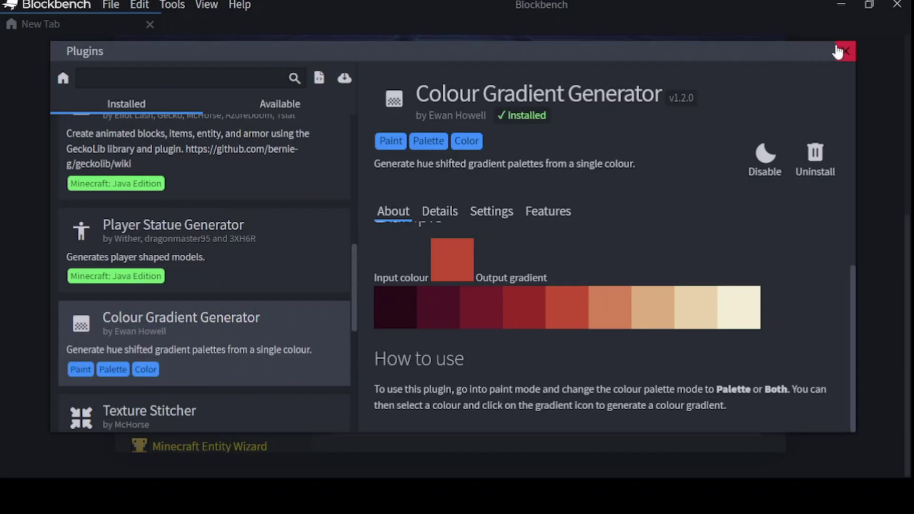
pyautogui.click(844, 50)
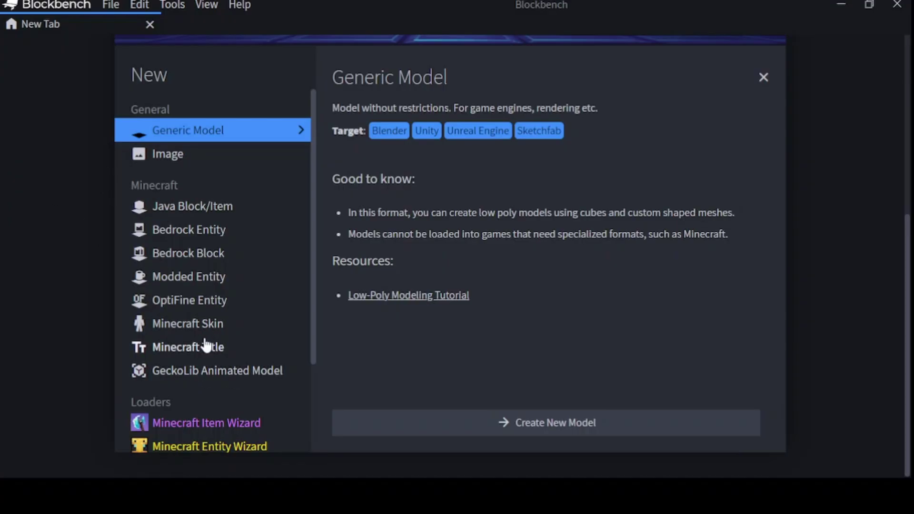
# Start a new GeckoLib Animated Model with baby_dragon as both the file name and the model identifier.
pyautogui.click(227, 376)
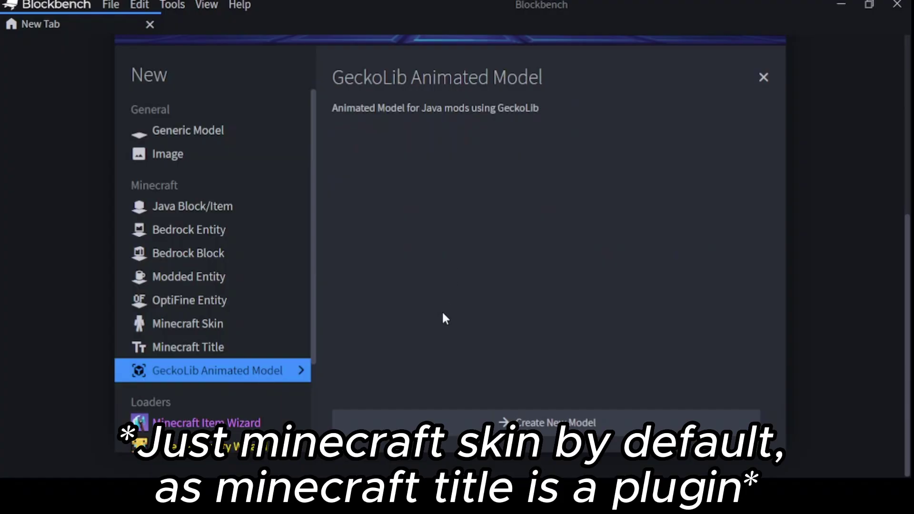
pyautogui.click(444, 426)
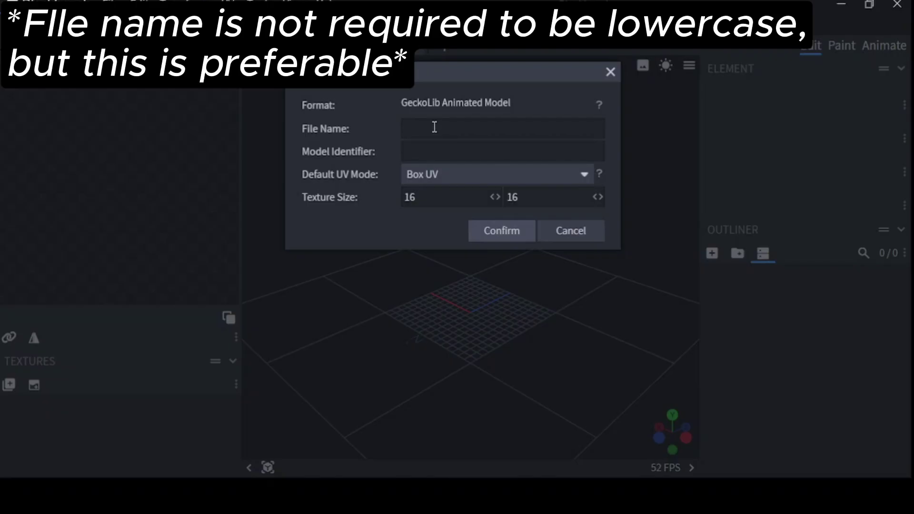
pyautogui.write('baby_dragon')
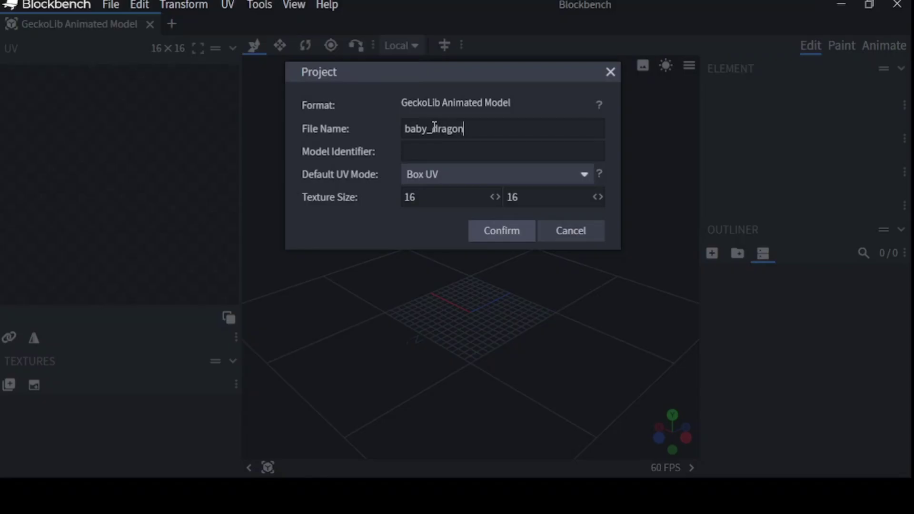
pyautogui.click(482, 153)
pyautogui.write('baby')
pyautogui.write('_dragon')
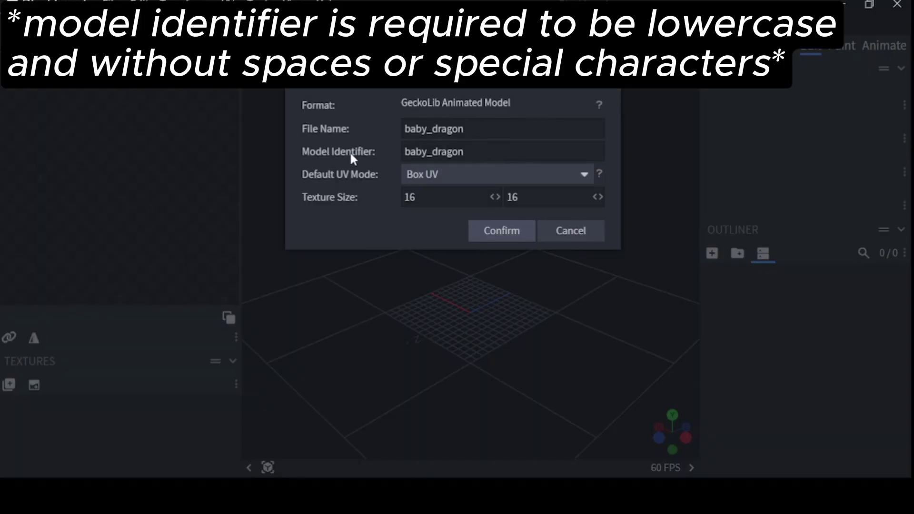
pyautogui.click(410, 152)
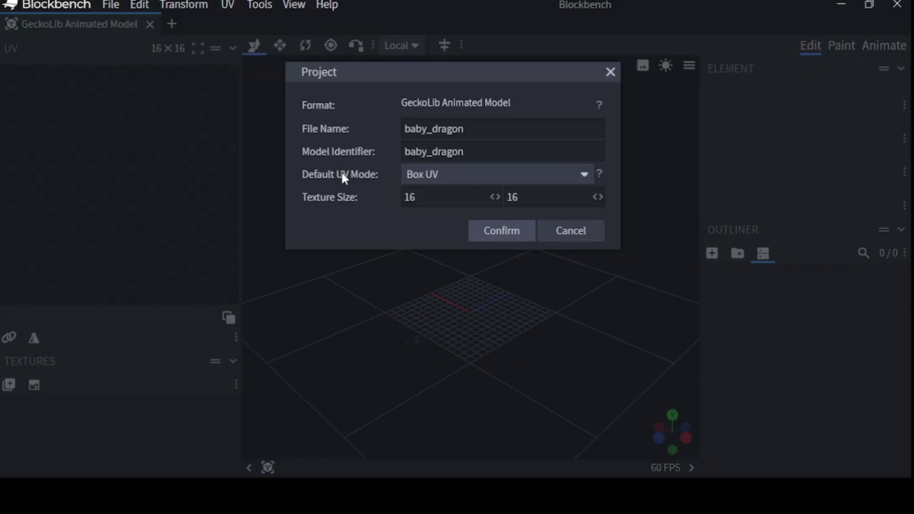
# Set the default UV mode to Per-face UV and create the project with a 16 × 16 texture size.
pyautogui.click(427, 175)
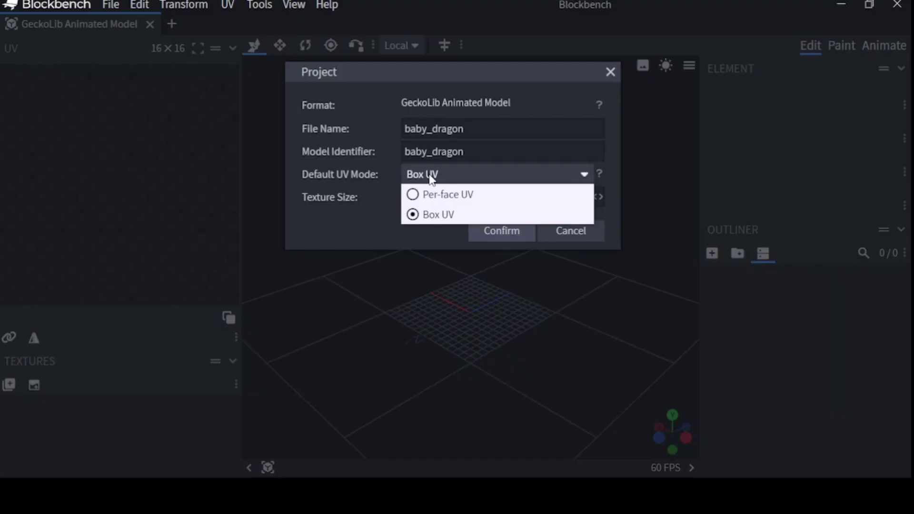
pyautogui.click(413, 194)
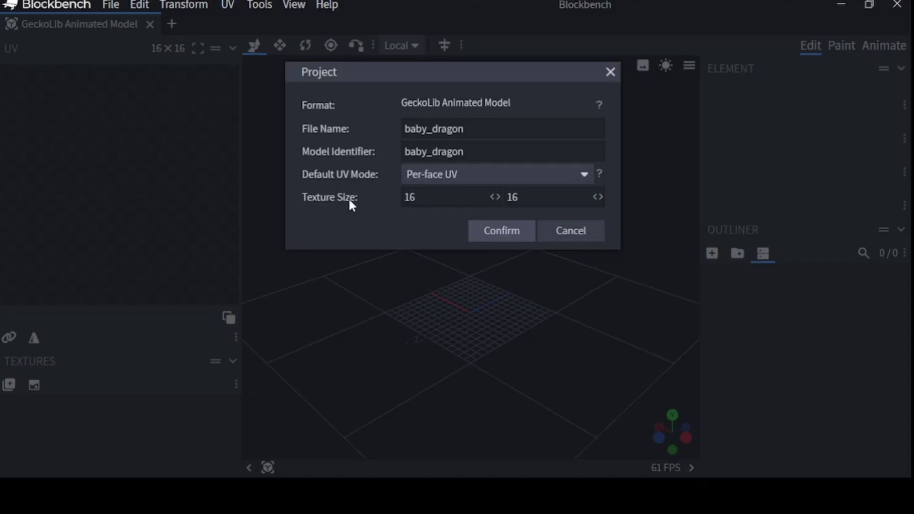
pyautogui.click(434, 199)
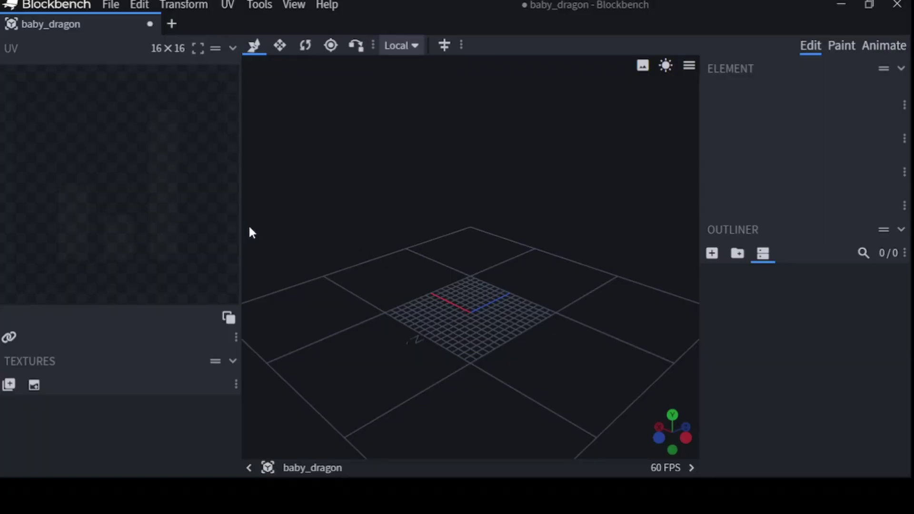
# Reopen the project settings of baby_dragon to check them, and close them without changes.
pyautogui.moveTo(390, 261); pyautogui.dragTo(450, 270)
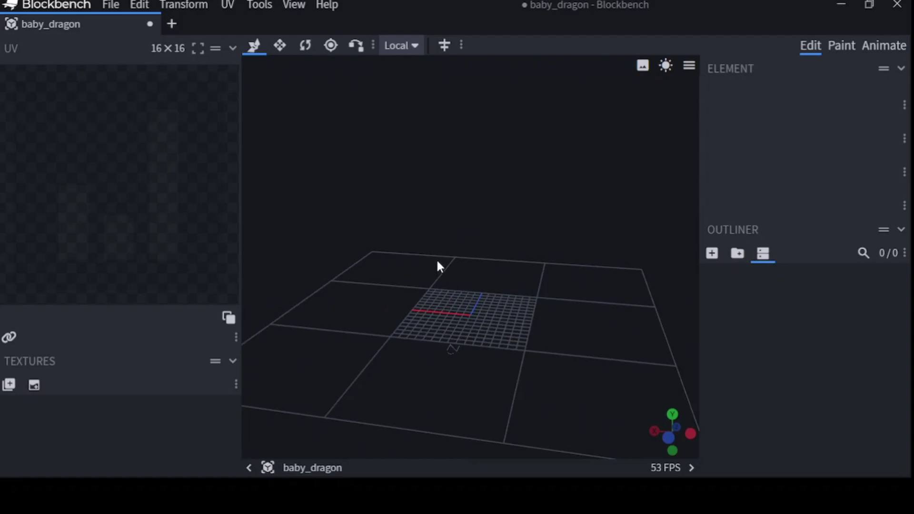
pyautogui.click(104, 3)
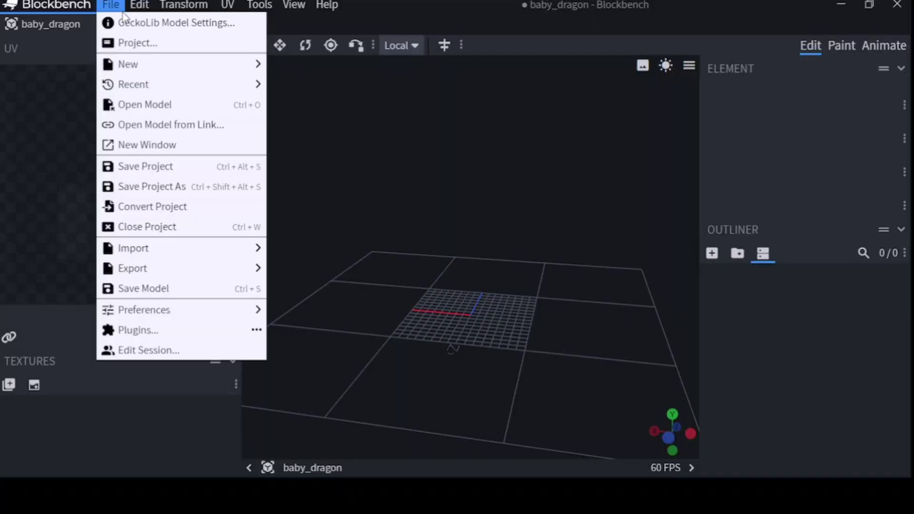
pyautogui.click(148, 41)
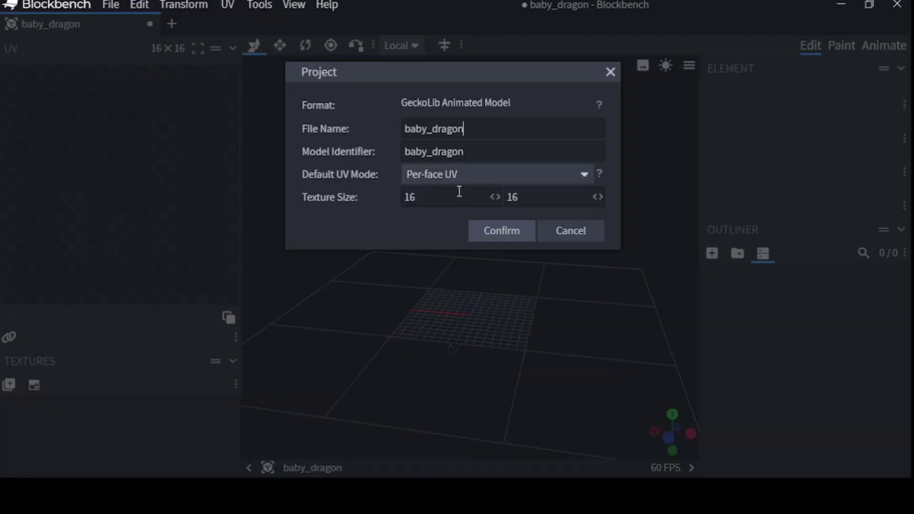
pyautogui.click(487, 243)
pyautogui.click(260, 6)
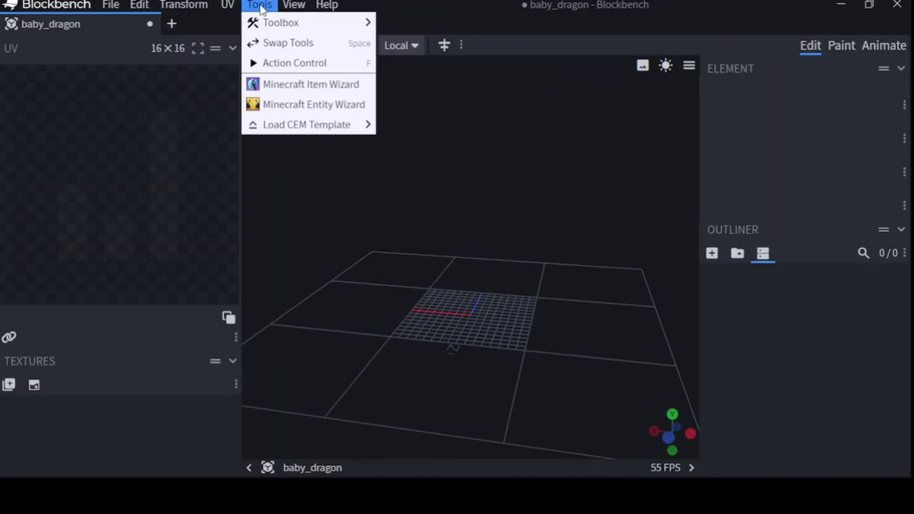
pyautogui.moveTo(295, 25)
pyautogui.moveTo(228, 4)
pyautogui.moveTo(256, 33)
pyautogui.moveTo(137, 4)
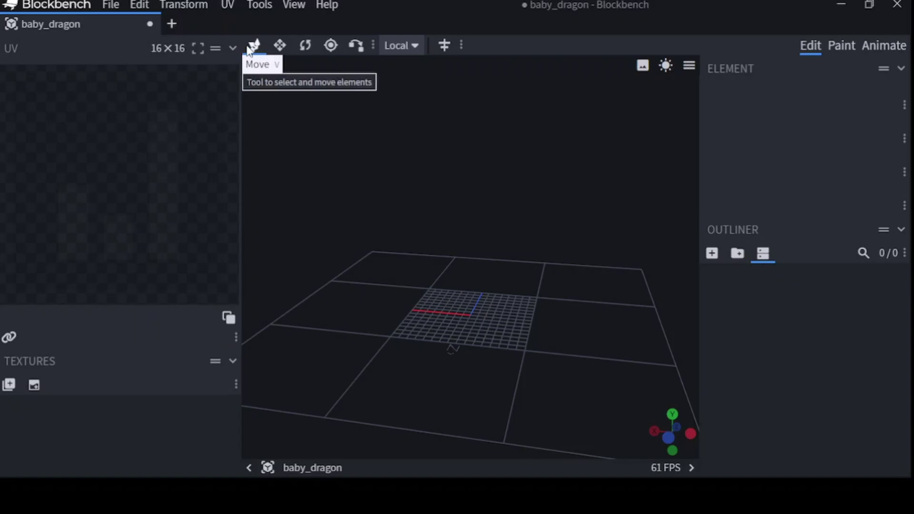
# Activate the Move tool and examine the empty base grid from several angles and distances.
pyautogui.click(255, 46)
pyautogui.moveTo(367, 262); pyautogui.dragTo(319, 260)
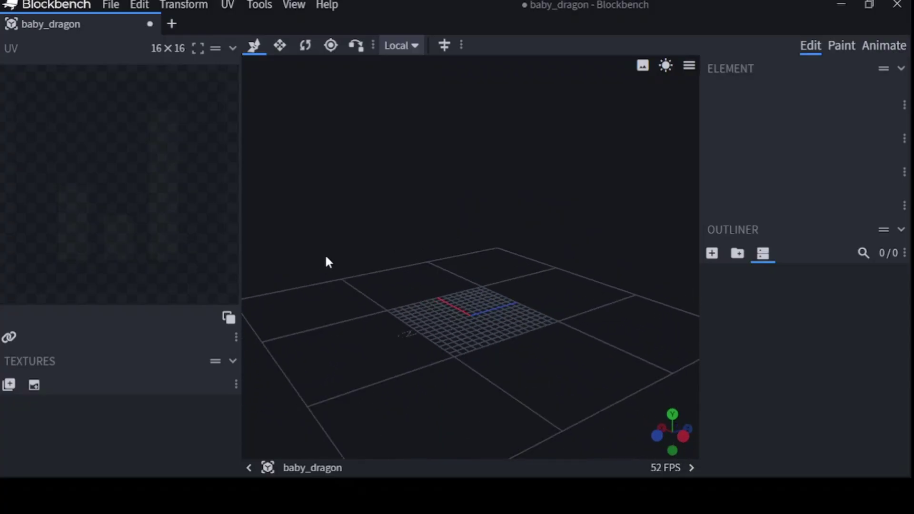
pyautogui.moveTo(337, 247); pyautogui.dragTo(430, 306)
pyautogui.scroll(-3, 518, 267)
pyautogui.scroll(5, 537, 273)
pyautogui.scroll(-5, 518, 281)
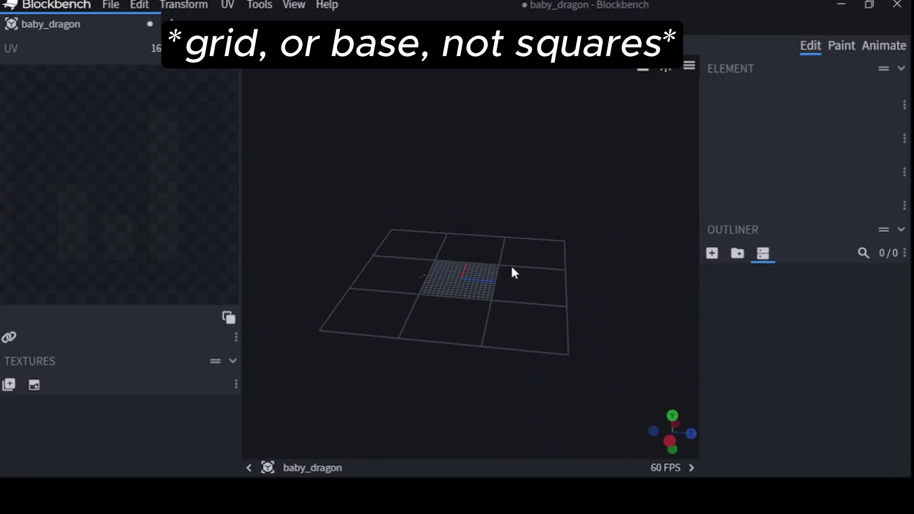
pyautogui.scroll(3, 439, 270)
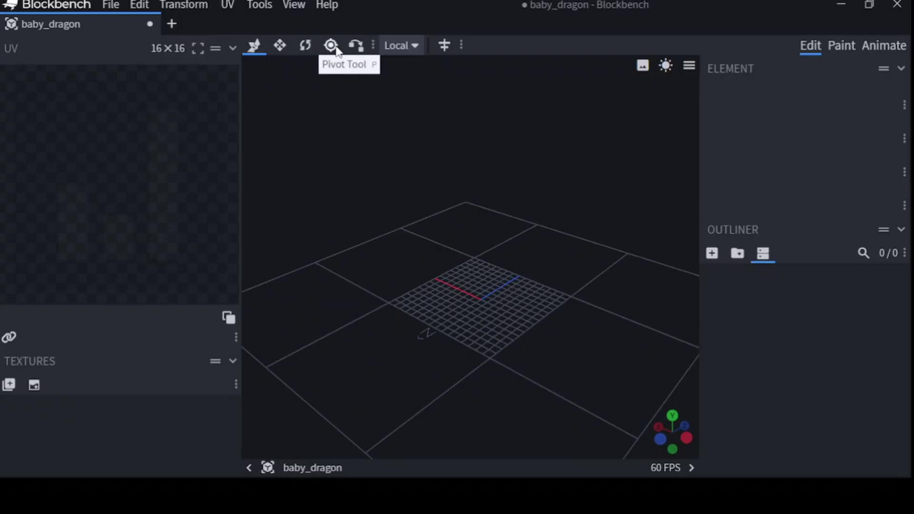
# Change the Move tool's transform space to Global.
pyautogui.click(374, 46)
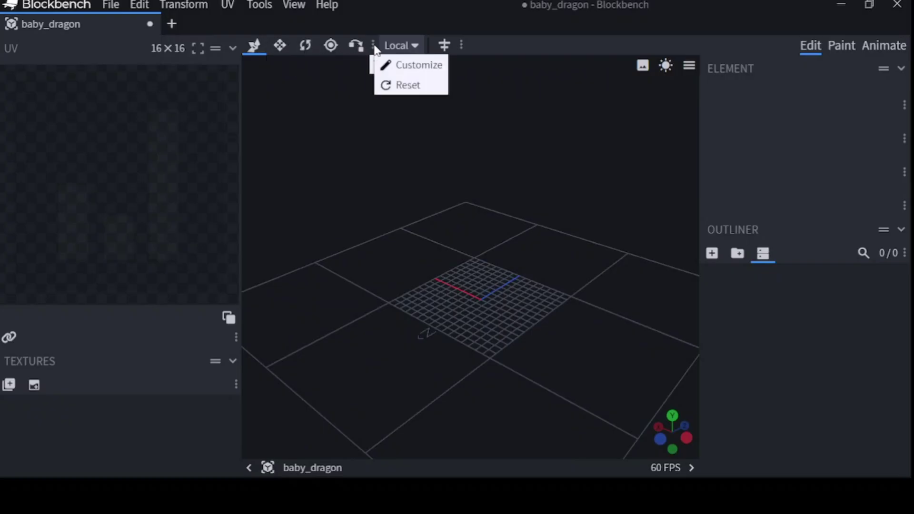
pyautogui.click(503, 42)
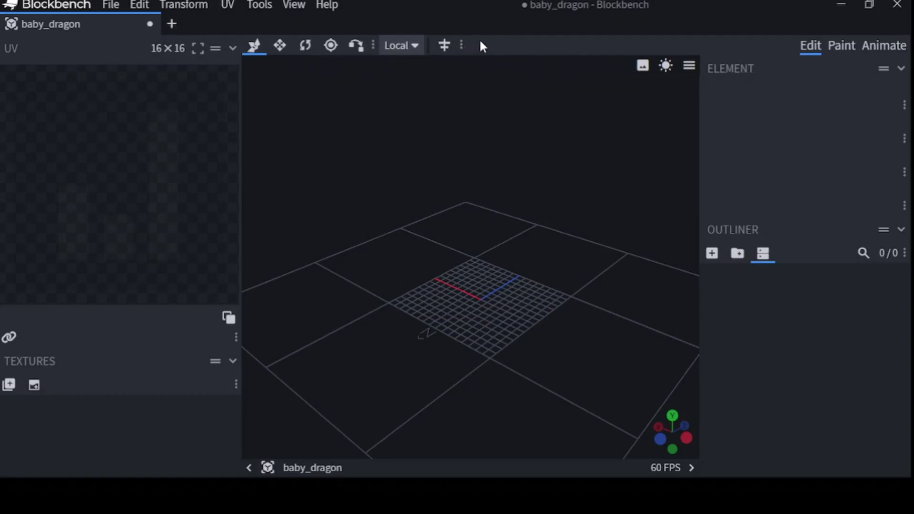
pyautogui.click(386, 43)
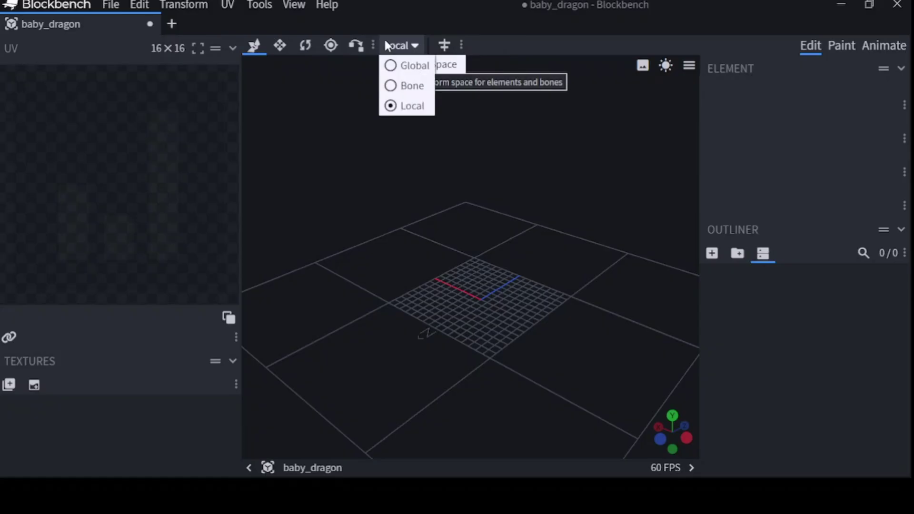
pyautogui.click(391, 66)
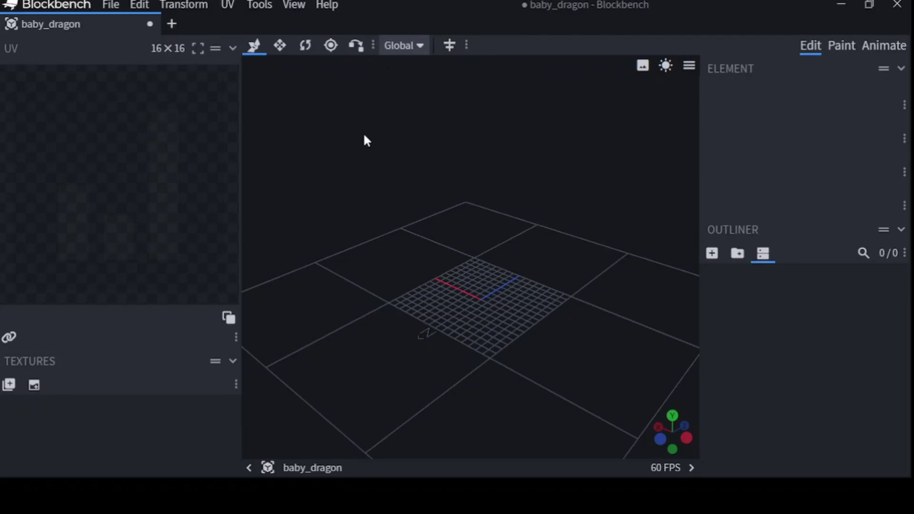
# Return from the Pivot Tool to the Move tool and add a cube at the centre of the grid.
pyautogui.click(331, 46)
pyautogui.moveTo(428, 245); pyautogui.dragTo(410, 227)
pyautogui.click(254, 46)
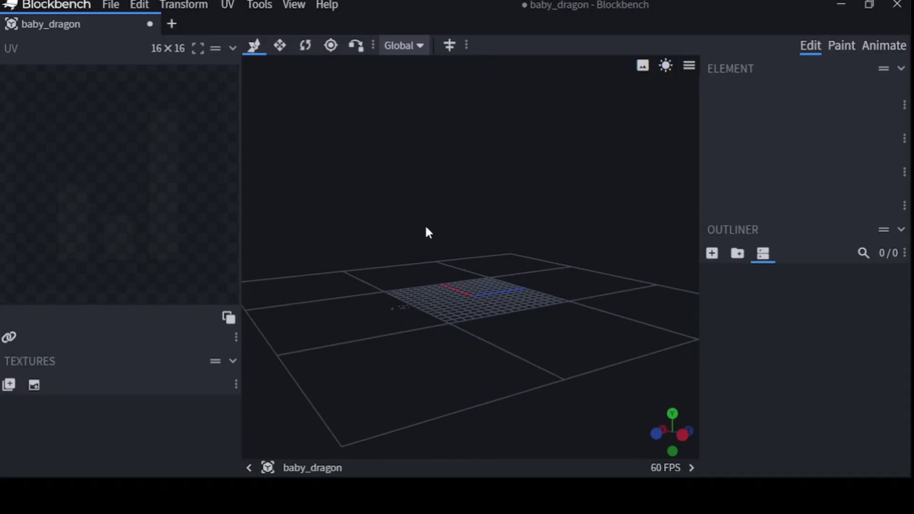
pyautogui.scroll(5, 606, 280)
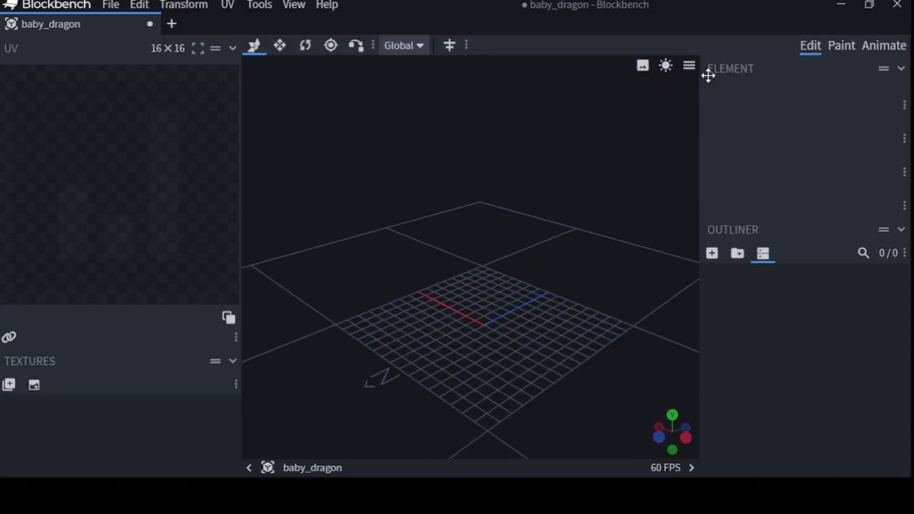
pyautogui.click(712, 256)
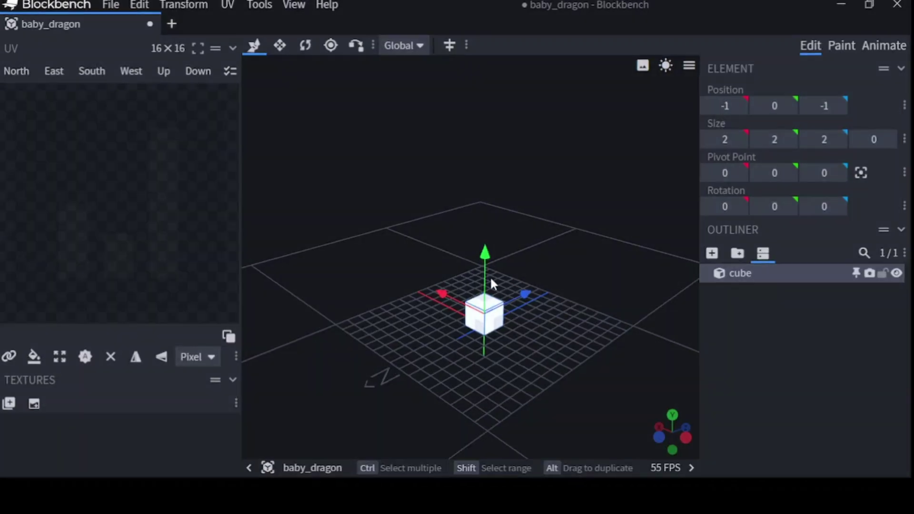
pyautogui.moveTo(491, 283)
pyautogui.mouseDown()
pyautogui.moveTo(493, 268)
pyautogui.moveTo(490, 280)
pyautogui.mouseUp()
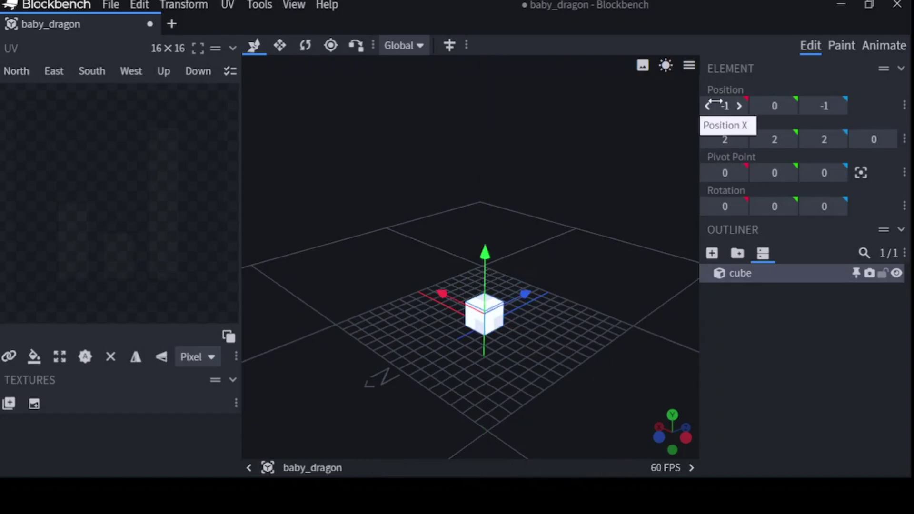
# Step the cube's X position up to 3 and back to -1.
pyautogui.click(739, 106)
pyautogui.click(739, 105)
pyautogui.click(739, 106)
pyautogui.click(739, 105)
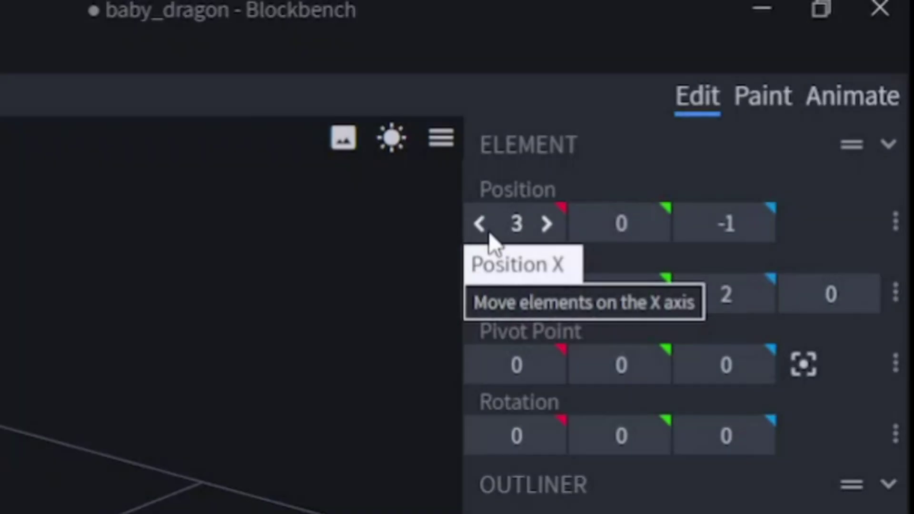
pyautogui.click(707, 105)
pyautogui.click(707, 106)
pyautogui.click(707, 105)
pyautogui.click(707, 106)
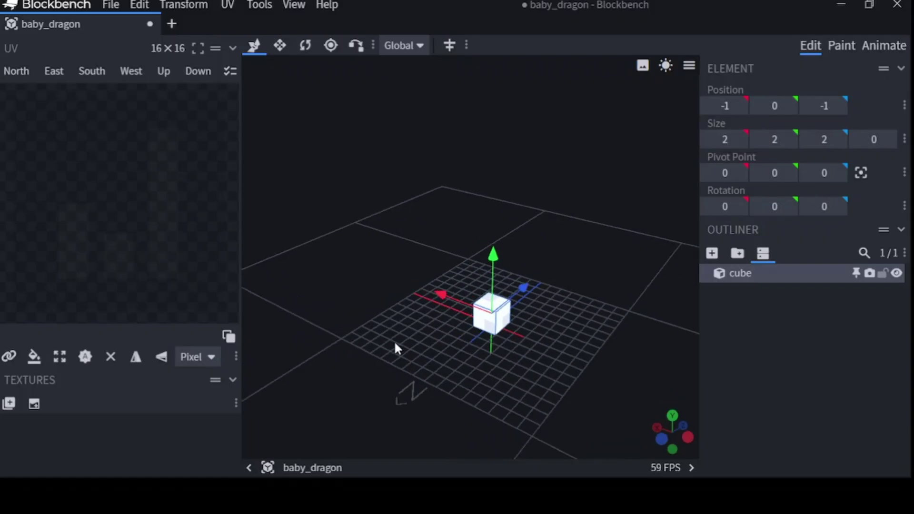
# Resize the cube upward from the grid to a height of 23, making a tall column.
pyautogui.moveTo(397, 348); pyautogui.dragTo(461, 296)
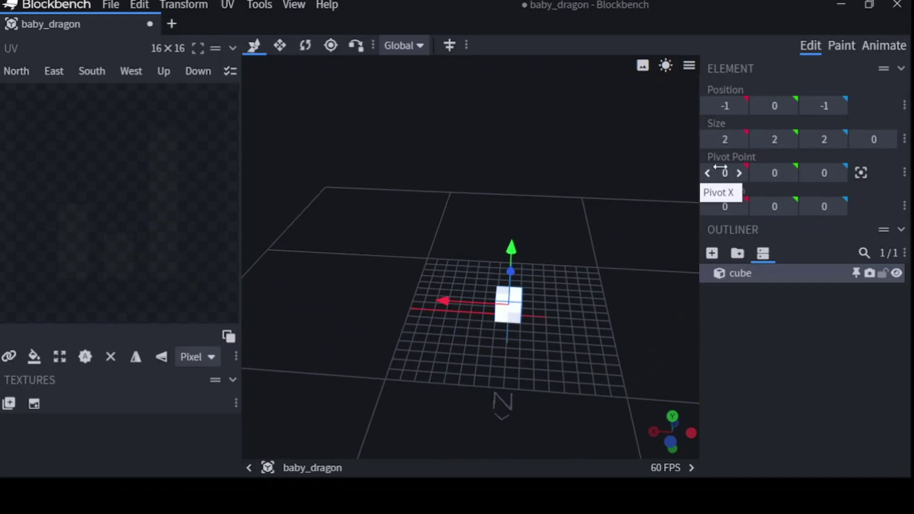
pyautogui.moveTo(659, 363); pyautogui.dragTo(685, 250)
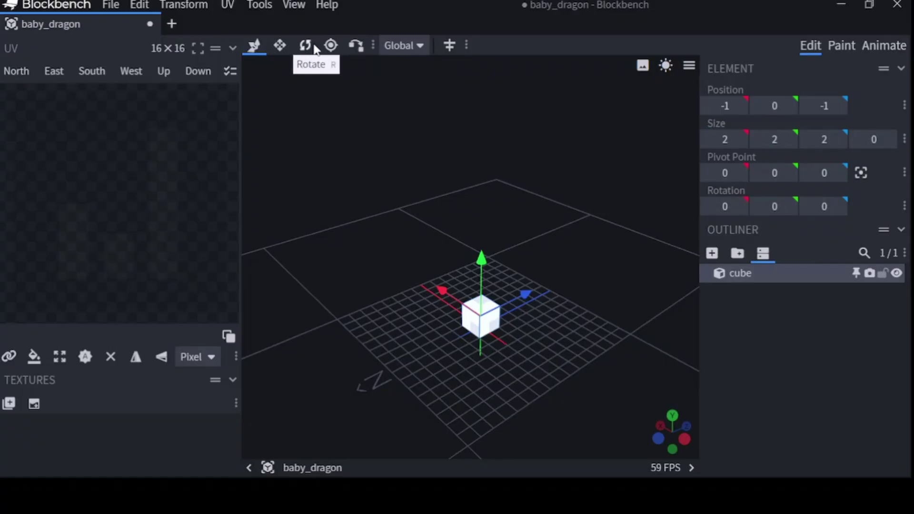
pyautogui.scroll(-3, 446, 191)
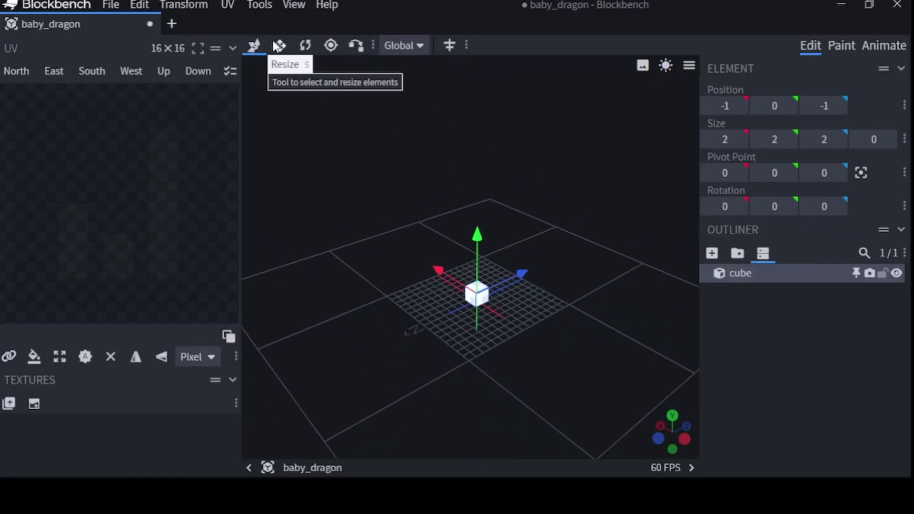
pyautogui.click(280, 45)
pyautogui.moveTo(473, 232); pyautogui.dragTo(476, 107)
pyautogui.press('v')
pyautogui.click(484, 245)
pyautogui.press('s')
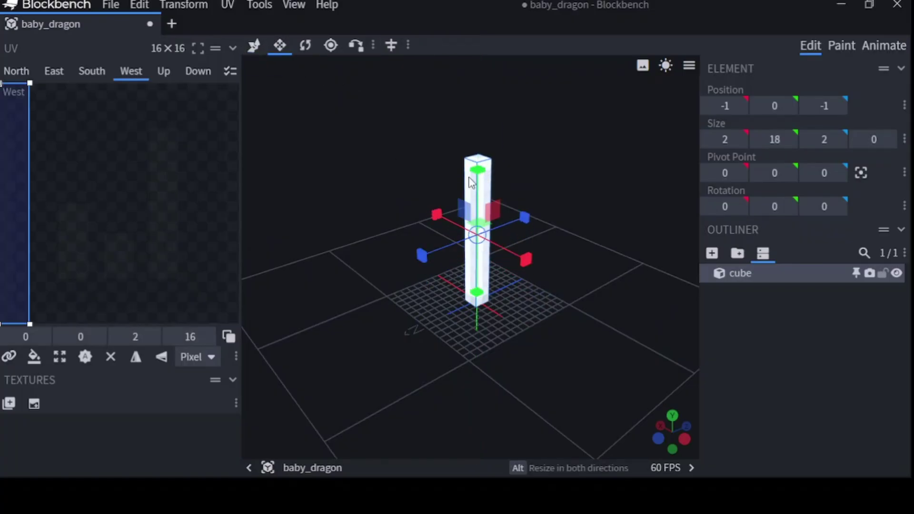
pyautogui.moveTo(481, 180); pyautogui.dragTo(480, 137)
pyautogui.moveTo(423, 344); pyautogui.dragTo(505, 313)
# Compare the Pivot Tool and Move tool handles on the tall cube and examine the pivot point at its base.
pyautogui.click(330, 46)
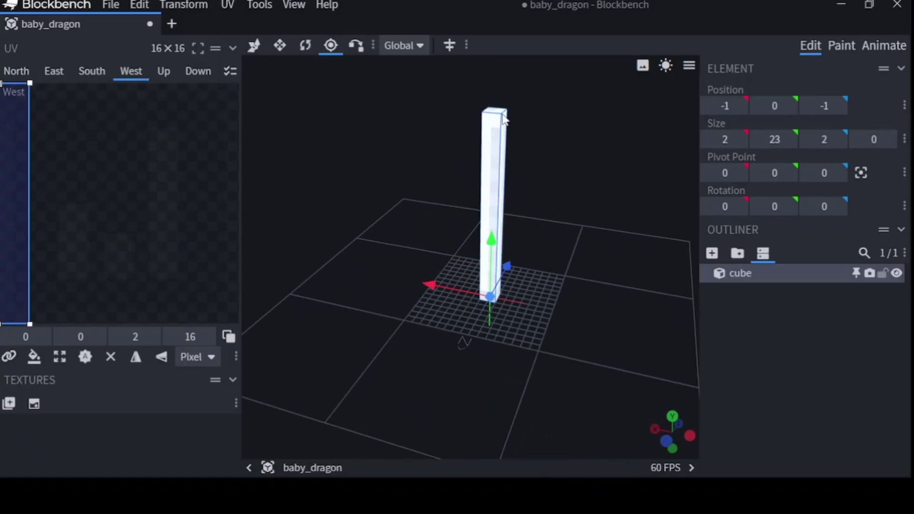
pyautogui.click(253, 45)
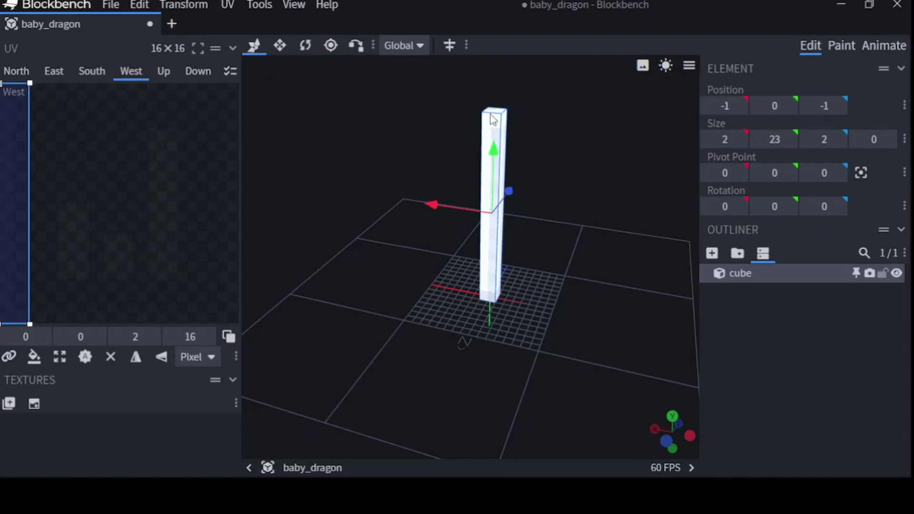
pyautogui.moveTo(495, 181); pyautogui.dragTo(626, 177)
pyautogui.scroll(3, 492, 271)
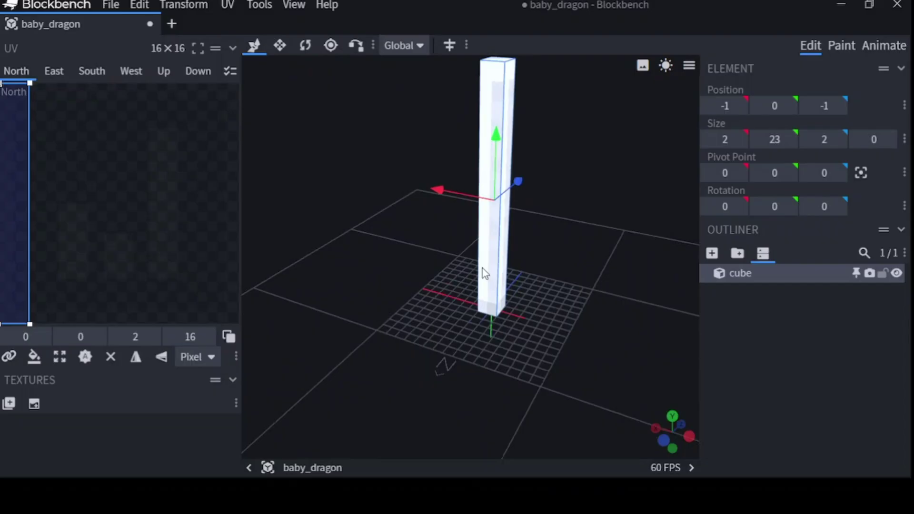
pyautogui.click(330, 45)
pyautogui.moveTo(400, 244); pyautogui.dragTo(476, 297)
pyautogui.scroll(2, 476, 298)
pyautogui.scroll(2, 475, 328)
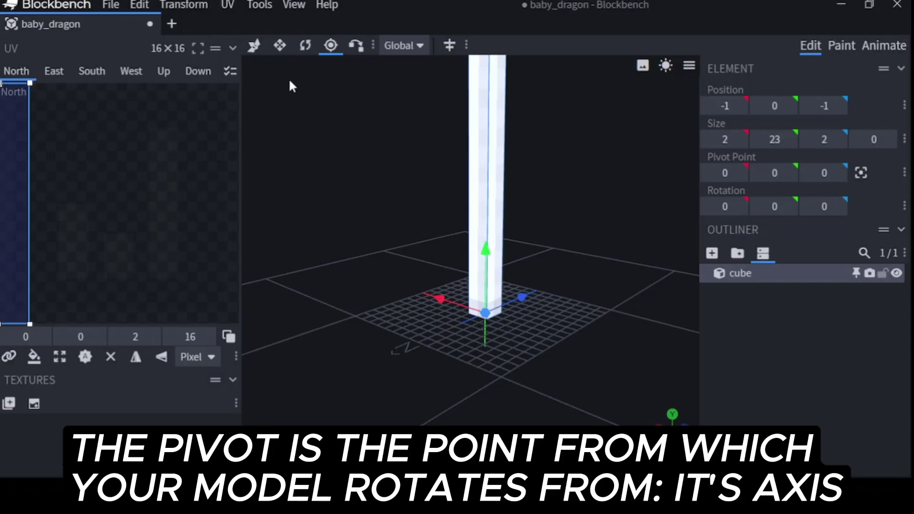
# Try rotating the tall cube about the pivot point at its base.
pyautogui.click(304, 46)
pyautogui.scroll(-5, 334, 181)
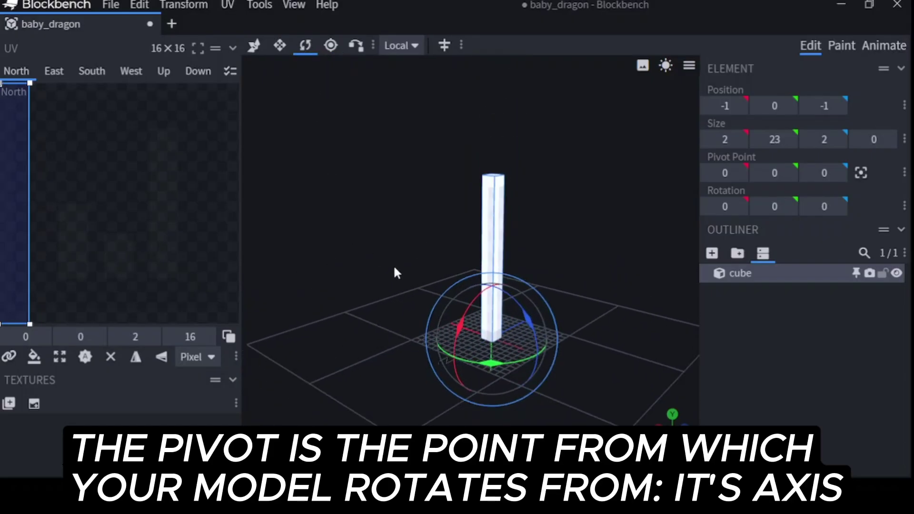
pyautogui.moveTo(523, 316); pyautogui.dragTo(555, 392)
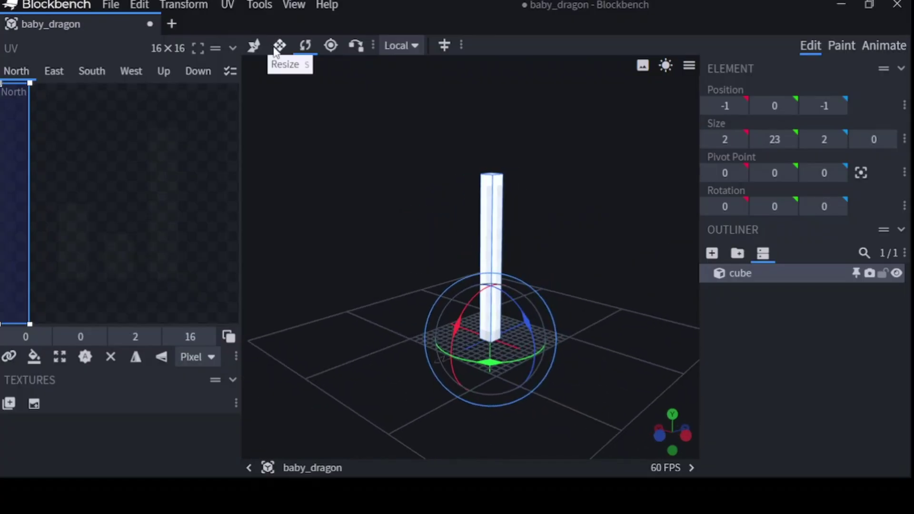
# Centre the pivot point on the tall cube, at a height of 11.5.
pyautogui.click(330, 45)
pyautogui.scroll(3, 504, 348)
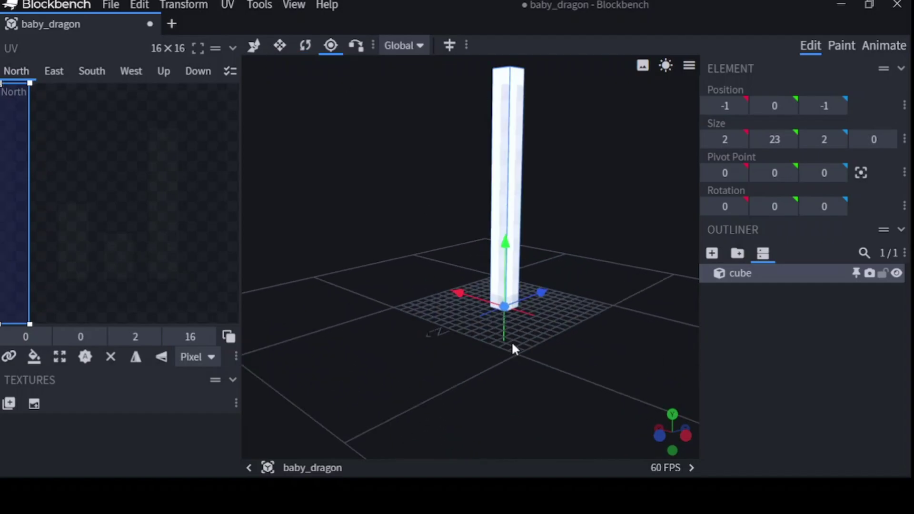
pyautogui.scroll(3, 511, 341)
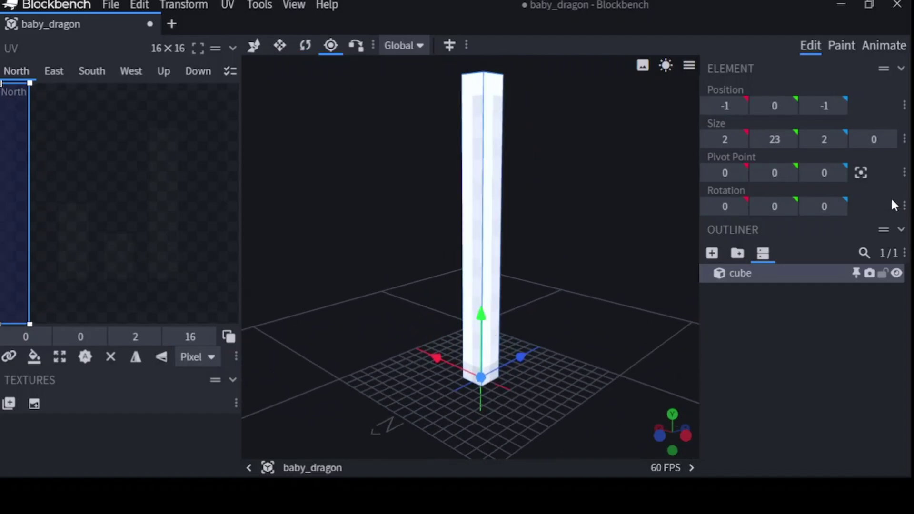
pyautogui.click(861, 172)
pyautogui.scroll(-5, 538, 308)
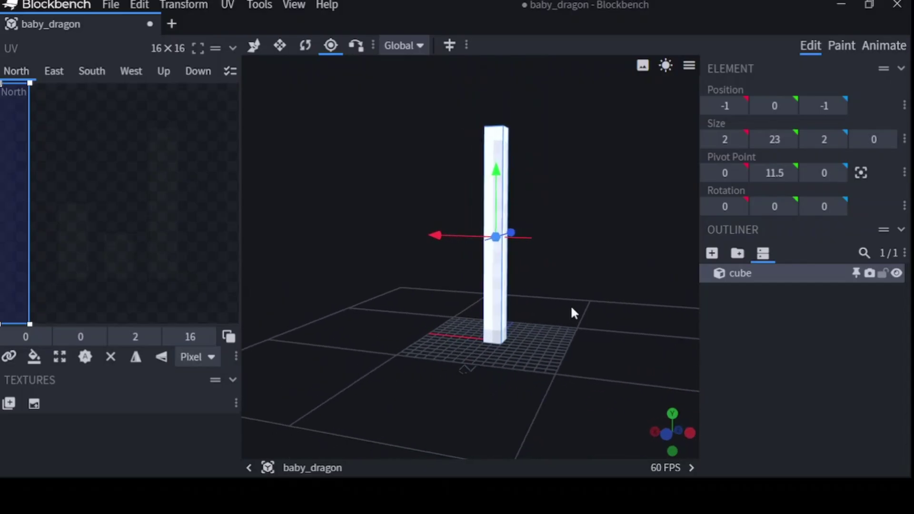
pyautogui.moveTo(570, 304); pyautogui.dragTo(545, 312)
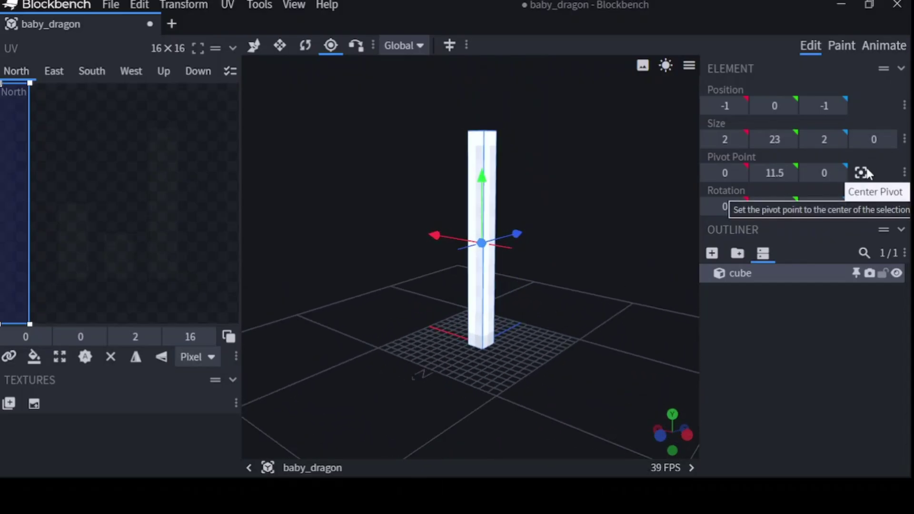
# Raise the tall cube's pivot point to 22.5 on Y, near its upper end, and test rotating the cube about it.
pyautogui.moveTo(482, 177); pyautogui.dragTo(487, 71)
pyautogui.moveTo(520, 167); pyautogui.dragTo(552, 271)
pyautogui.moveTo(495, 97); pyautogui.dragTo(493, 101)
pyautogui.click(306, 46)
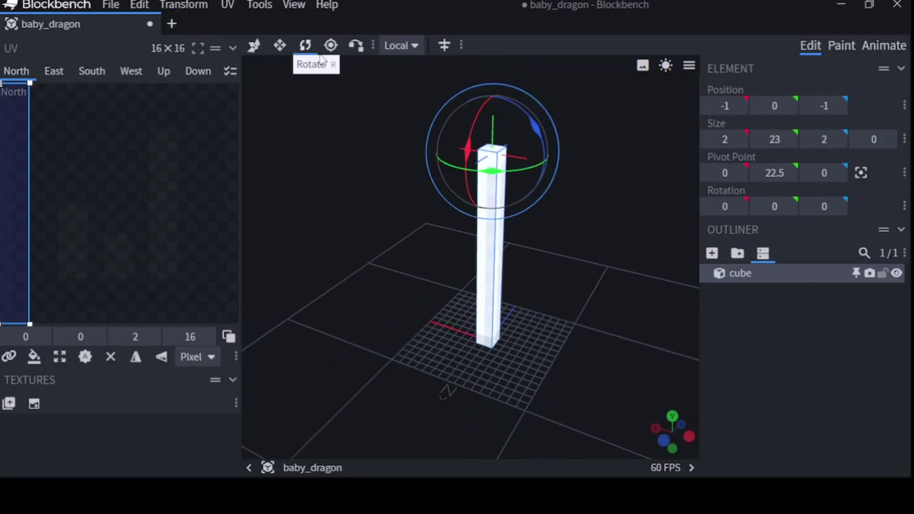
pyautogui.moveTo(524, 127)
pyautogui.mouseDown()
pyautogui.moveTo(537, 125)
pyautogui.moveTo(505, 98)
pyautogui.moveTo(542, 151)
pyautogui.moveTo(516, 134)
pyautogui.mouseUp()
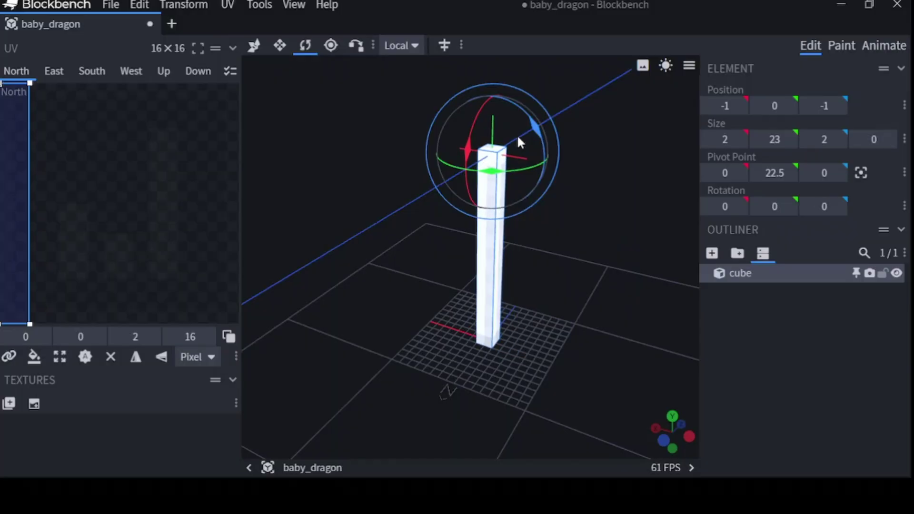
# Add a second cube and move it away from the tall one to position -1, 19, -14.
pyautogui.click(713, 254)
pyautogui.click(254, 46)
pyautogui.moveTo(259, 142); pyautogui.dragTo(383, 313)
pyautogui.moveTo(304, 272); pyautogui.dragTo(285, 157)
# Resize the second cube to 7 along Z and 10 in height.
pyautogui.click(279, 45)
pyautogui.moveTo(382, 185); pyautogui.dragTo(395, 183)
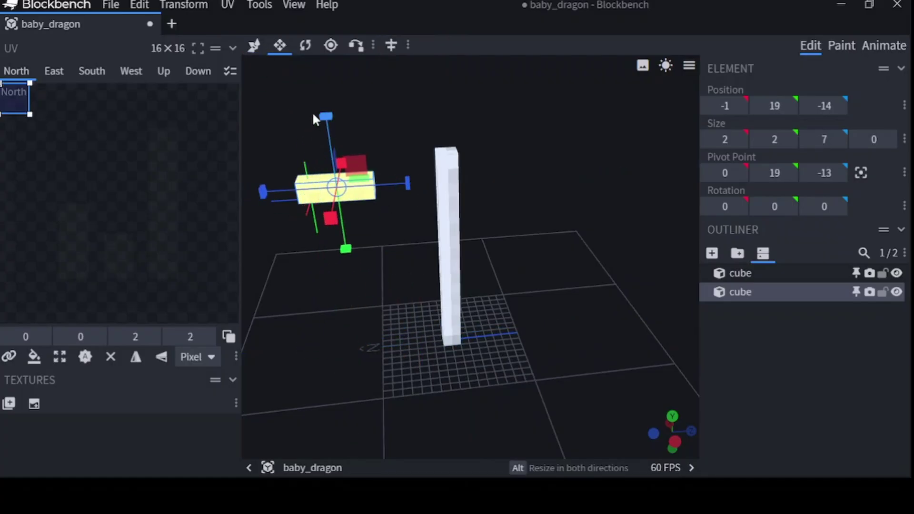
pyautogui.moveTo(318, 116); pyautogui.dragTo(326, 28)
pyautogui.scroll(-2, 333, 350)
pyautogui.moveTo(333, 350); pyautogui.dragTo(373, 330)
# Select the tall cube and move it in Global space beneath the yellow cube, to position -1, -4, -9.
pyautogui.click(783, 273)
pyautogui.moveTo(466, 342); pyautogui.dragTo(394, 165)
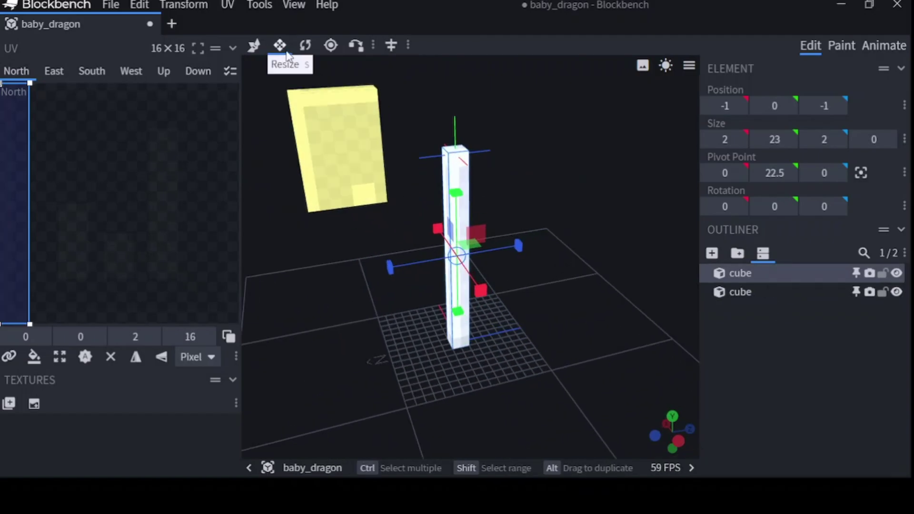
pyautogui.click(336, 140)
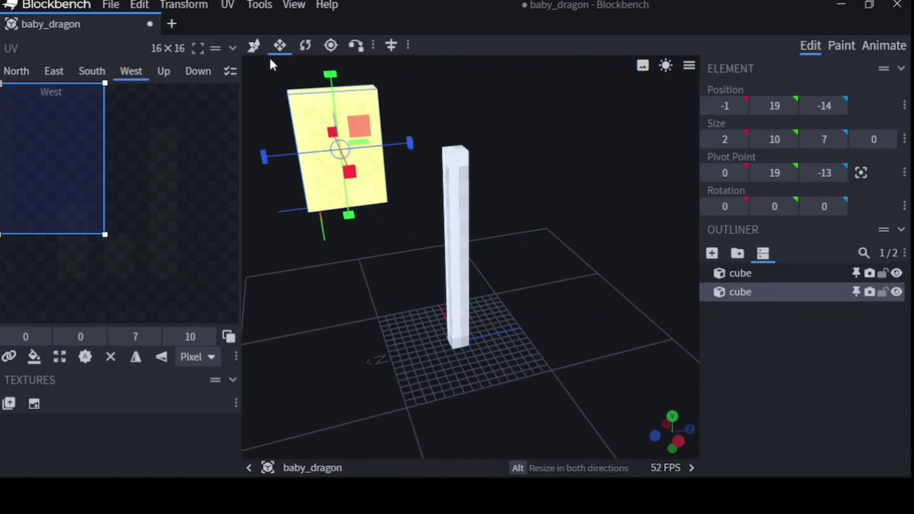
pyautogui.press('v')
pyautogui.click(464, 200)
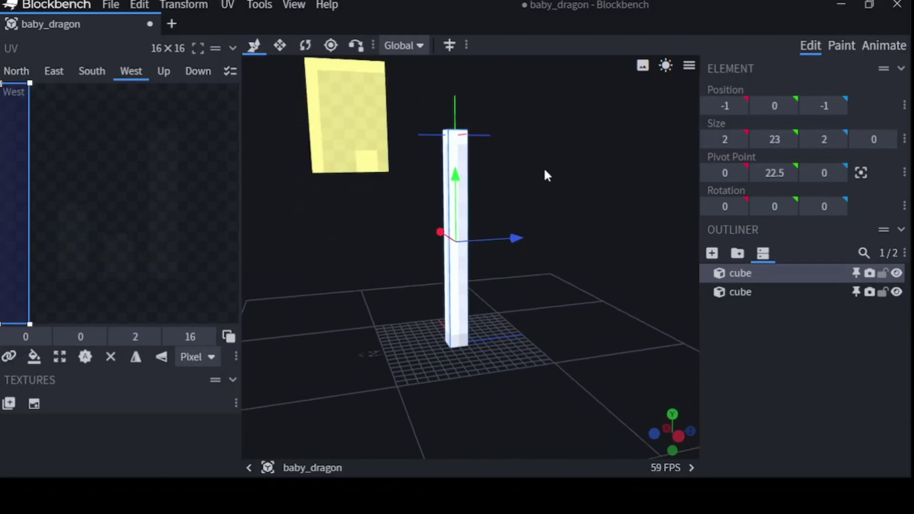
pyautogui.moveTo(448, 177); pyautogui.dragTo(461, 222)
pyautogui.moveTo(517, 263); pyautogui.dragTo(469, 290)
# Try rotating the tall cube about its pivot point where it meets the yellow cube.
pyautogui.press('r')
pyautogui.moveTo(481, 257); pyautogui.dragTo(500, 247)
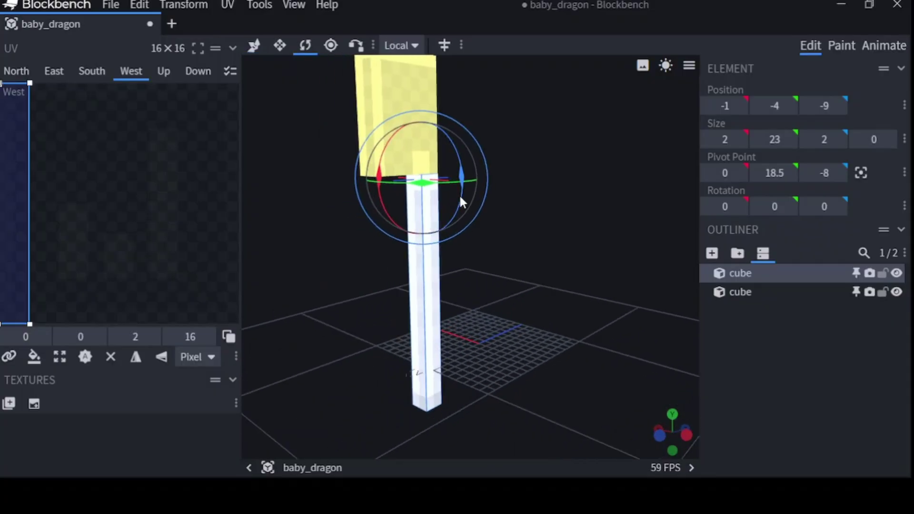
pyautogui.moveTo(459, 193)
pyautogui.mouseDown()
pyautogui.moveTo(446, 152)
pyautogui.moveTo(455, 195)
pyautogui.mouseUp()
# Undo the tall cube's move along the Z axis.
pyautogui.click(140, 6)
pyautogui.click(139, 5)
pyautogui.click(139, 6)
pyautogui.click(147, 23)
pyautogui.click(401, 45)
pyautogui.click(401, 45)
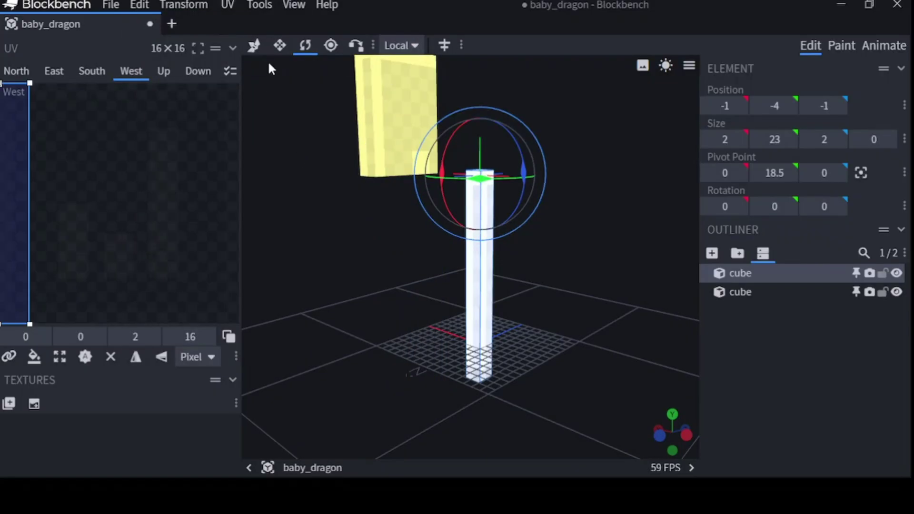
# Move the tall cube with its pivot in Global space to position -1, 0, 1.
pyautogui.click(253, 45)
pyautogui.moveTo(299, 152); pyautogui.dragTo(281, 178)
pyautogui.moveTo(517, 270)
pyautogui.mouseDown()
pyautogui.moveTo(432, 281)
pyautogui.moveTo(514, 287)
pyautogui.moveTo(532, 273)
pyautogui.mouseUp()
pyautogui.moveTo(469, 223); pyautogui.dragTo(474, 196)
# Set the transform space to Local and move the tall cube beneath the yellow cube, to position -1, -4, -9.
pyautogui.click(402, 45)
pyautogui.click(404, 106)
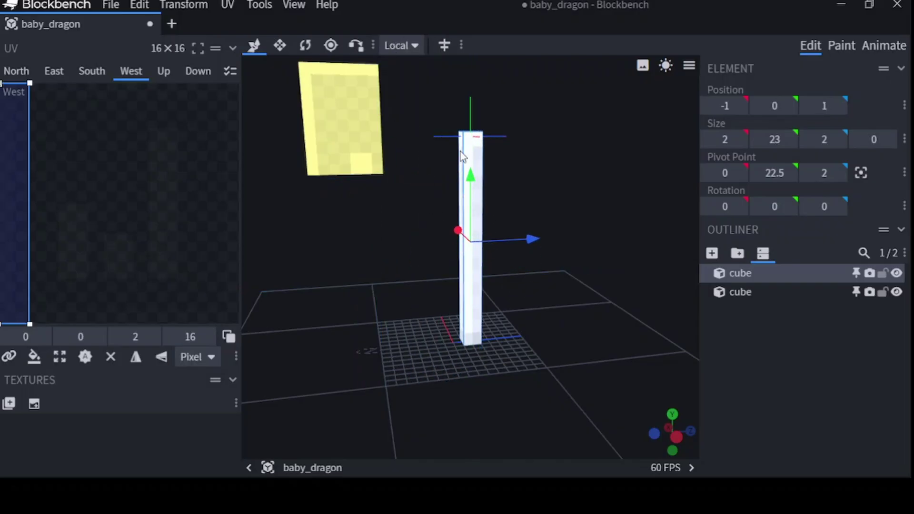
pyautogui.moveTo(523, 240); pyautogui.dragTo(440, 244)
pyautogui.moveTo(373, 181); pyautogui.dragTo(378, 223)
# Rotate the tall cube by -7.5 degrees around the Z axis about its detached pivot point.
pyautogui.click(304, 45)
pyautogui.moveTo(284, 210); pyautogui.dragTo(398, 189)
pyautogui.moveTo(553, 127)
pyautogui.mouseDown()
pyautogui.moveTo(552, 107)
pyautogui.moveTo(505, 53)
pyautogui.moveTo(534, 138)
pyautogui.moveTo(535, 130)
pyautogui.mouseUp()
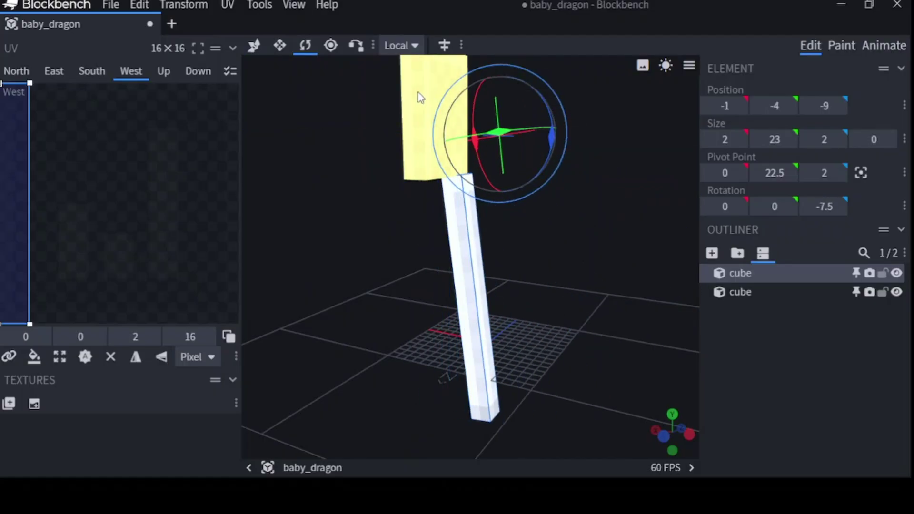
# Set the transform space to Global and compare the rotation gizmo on the yellow cube and the tall cube.
pyautogui.click(407, 144)
pyautogui.click(401, 45)
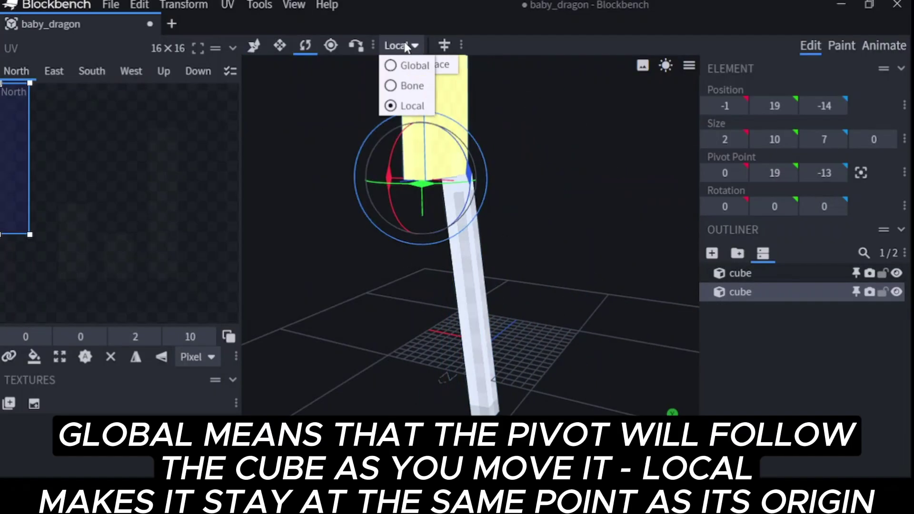
pyautogui.click(394, 64)
pyautogui.moveTo(578, 167); pyautogui.dragTo(556, 183)
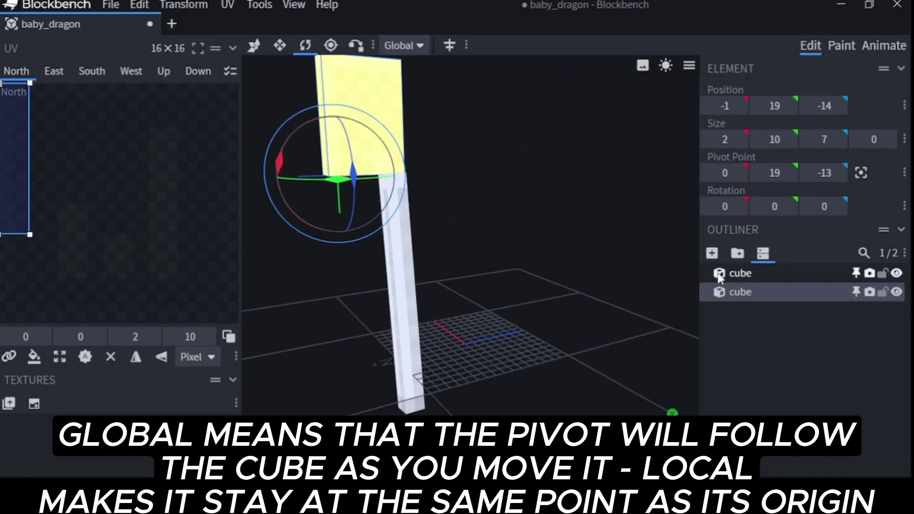
pyautogui.click(406, 267)
pyautogui.moveTo(407, 267); pyautogui.dragTo(447, 271)
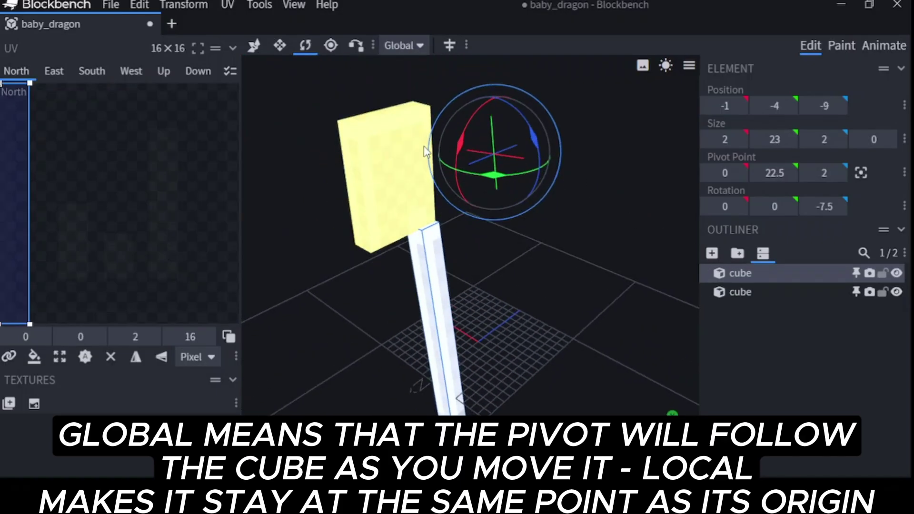
# Set the transform space back to Local and compare the rotation gizmo on both cubes.
pyautogui.click(403, 212)
pyautogui.click(403, 45)
pyautogui.click(392, 107)
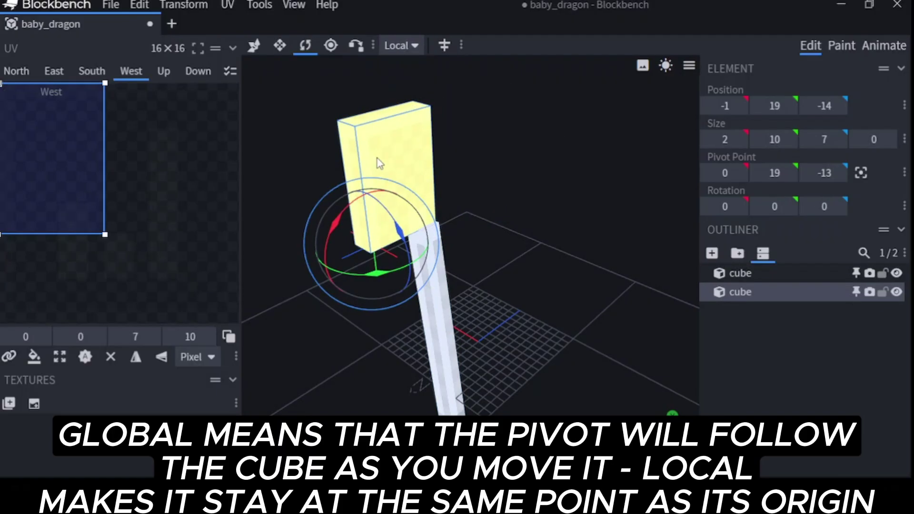
pyautogui.click(445, 297)
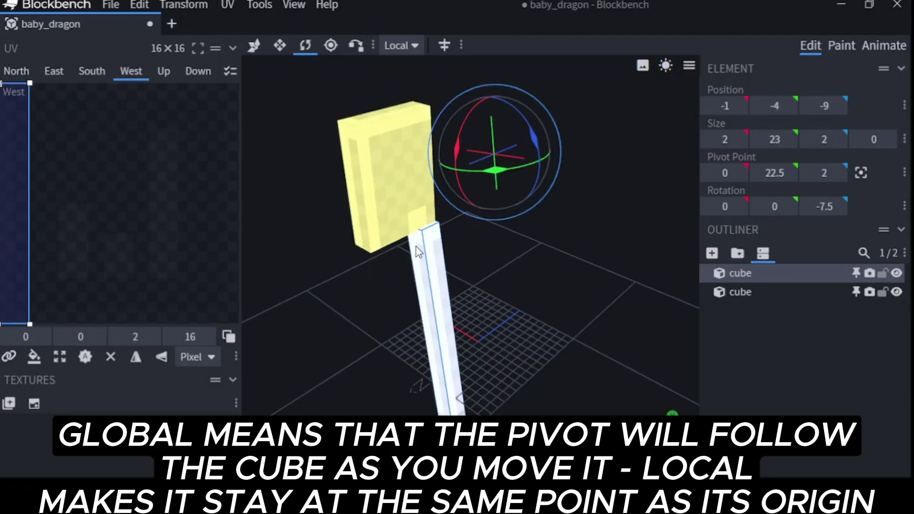
# Return the transform space to Global and alternate between the yellow and tall cubes, ending with the tall cube selected.
pyautogui.click(405, 46)
pyautogui.click(393, 66)
pyautogui.click(387, 171)
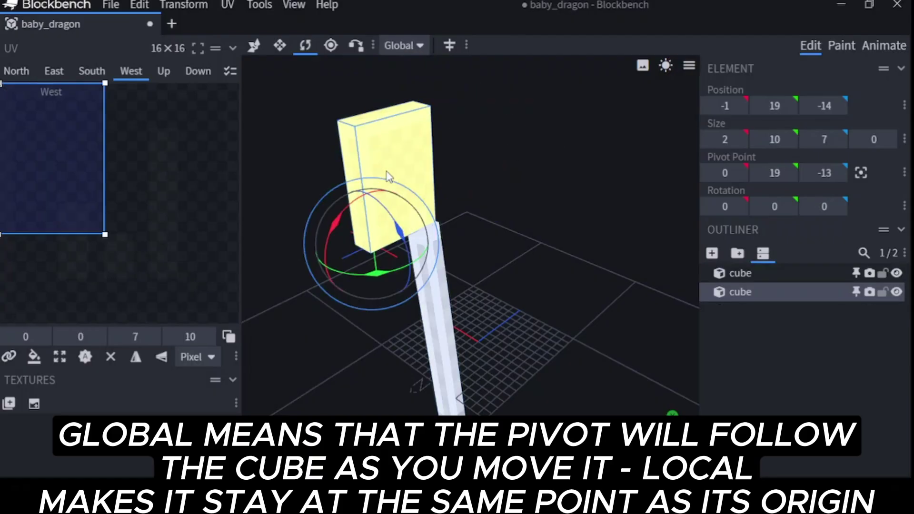
pyautogui.click(426, 296)
pyautogui.click(385, 180)
pyautogui.click(447, 298)
pyautogui.moveTo(457, 296); pyautogui.dragTo(554, 241)
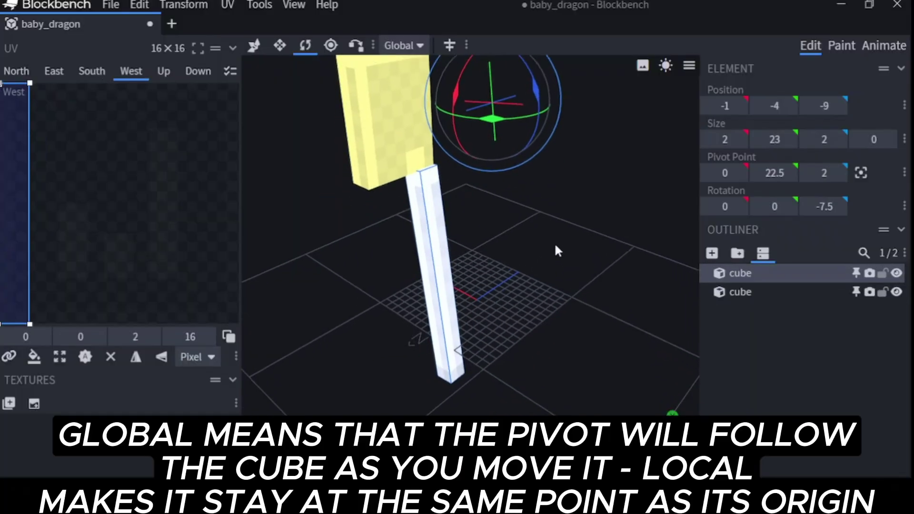
# Delete both test cubes from the project.
pyautogui.rightClick(752, 287)
pyautogui.click(776, 272)
pyautogui.rightClick(749, 274)
pyautogui.click(787, 267)
# Add a new cube and bring up its list of edit actions, dismissing it without choosing any.
pyautogui.moveTo(471, 257); pyautogui.dragTo(547, 228)
pyautogui.click(712, 253)
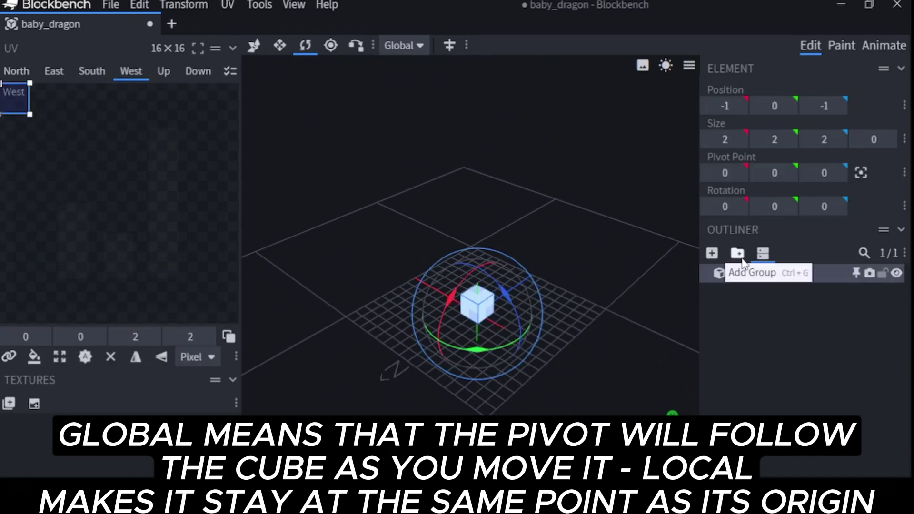
pyautogui.rightClick(747, 274)
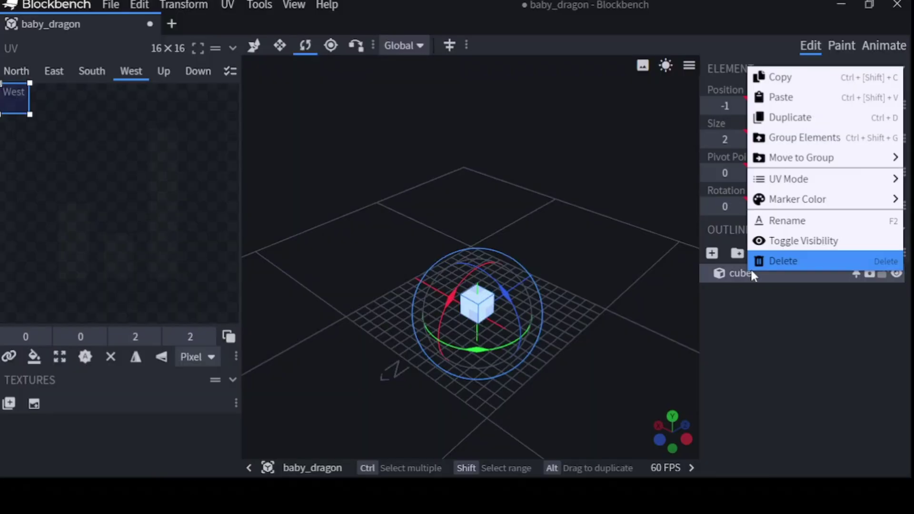
pyautogui.press('Escape')
pyautogui.click(733, 287)
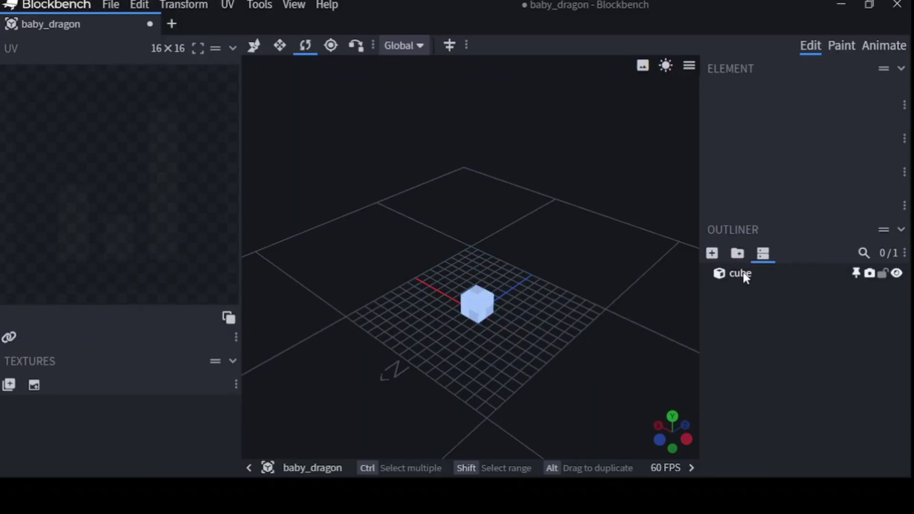
pyautogui.click(745, 275)
pyautogui.rightClick(745, 275)
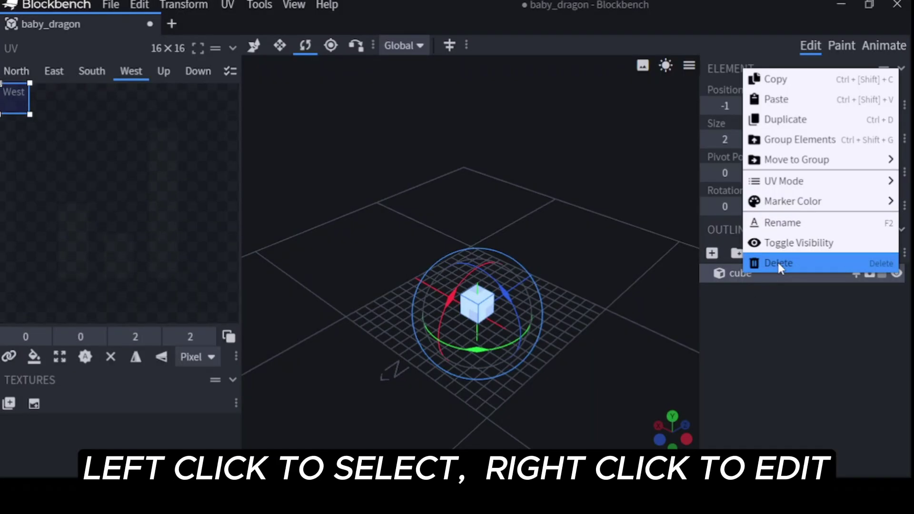
pyautogui.click(746, 287)
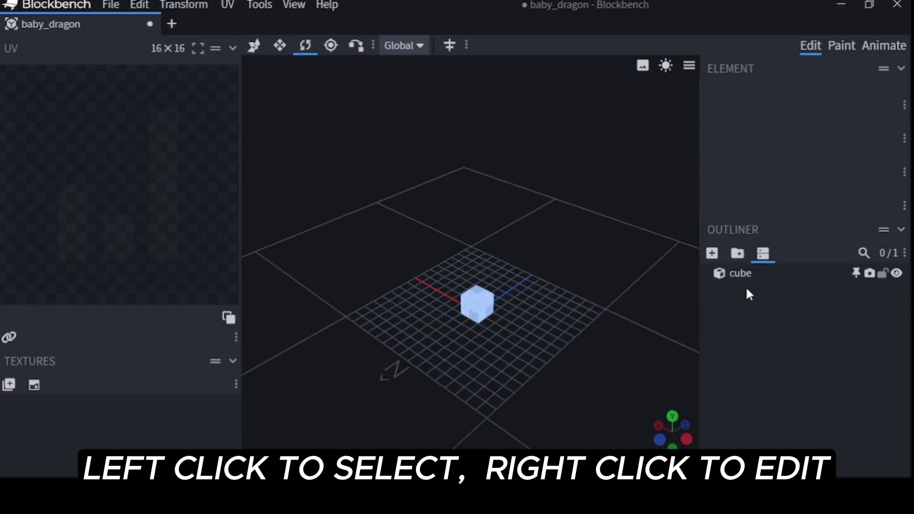
# Delete the newly added cube.
pyautogui.click(745, 275)
pyautogui.rightClick(745, 276)
pyautogui.click(756, 275)
# Activate the Move tool and add a new default cube to the empty scene.
pyautogui.scroll(-3, 600, 299)
pyautogui.click(253, 45)
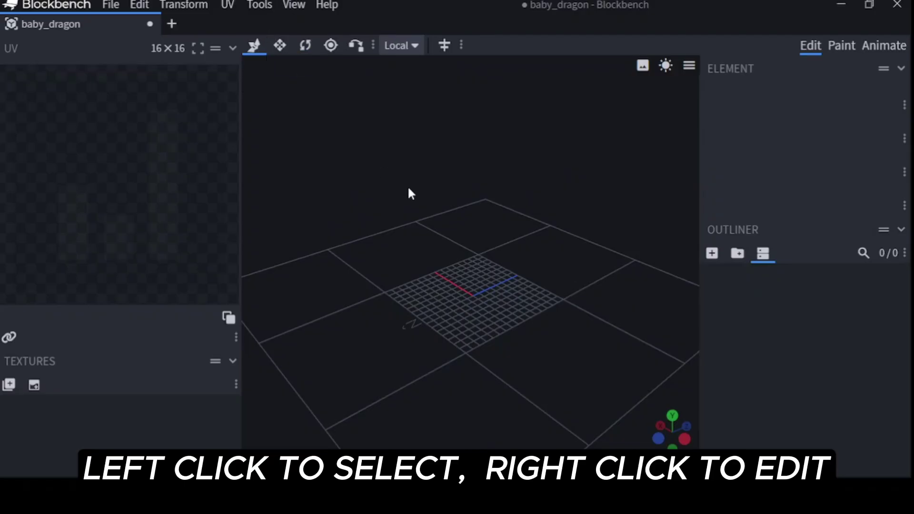
pyautogui.moveTo(407, 185); pyautogui.dragTo(380, 180)
pyautogui.click(711, 253)
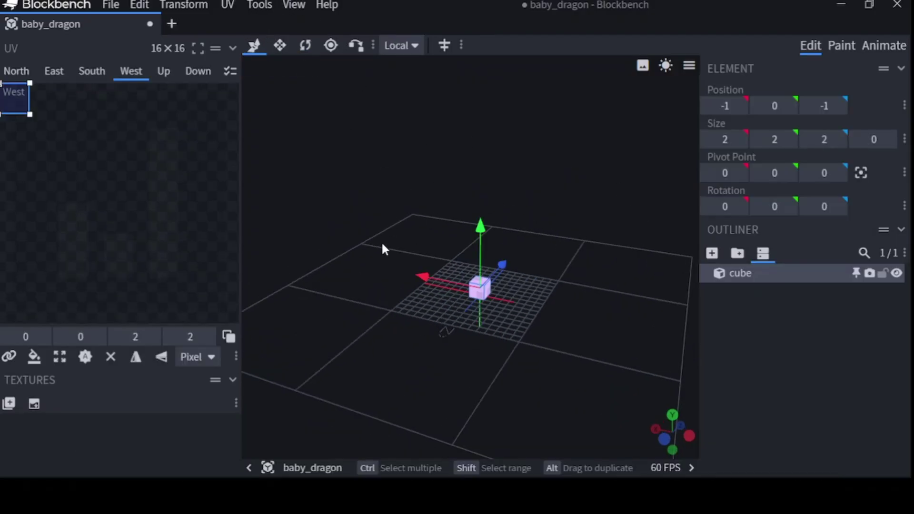
# Cycle through the Resize, Rotate, Pivot and Vertex Snap tools on the cube to review their gizmos.
pyautogui.click(279, 45)
pyautogui.moveTo(490, 223); pyautogui.dragTo(491, 250)
pyautogui.click(304, 45)
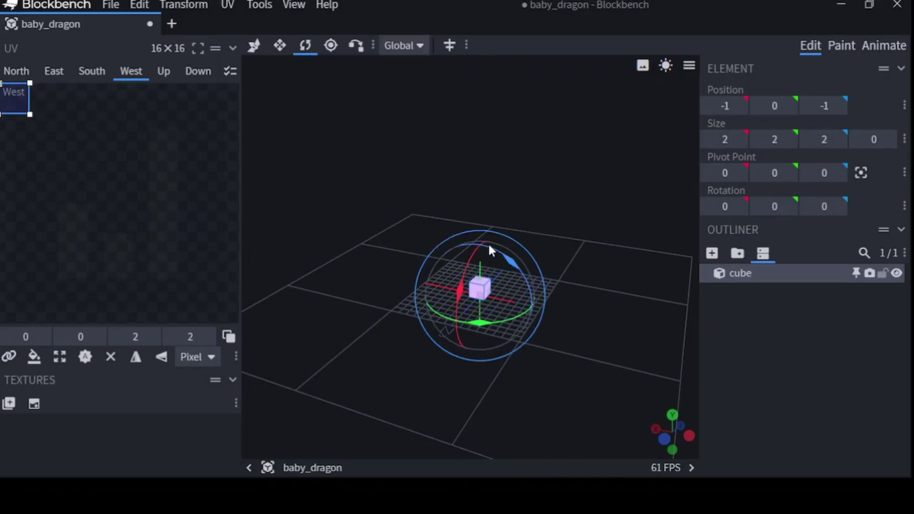
pyautogui.click(330, 46)
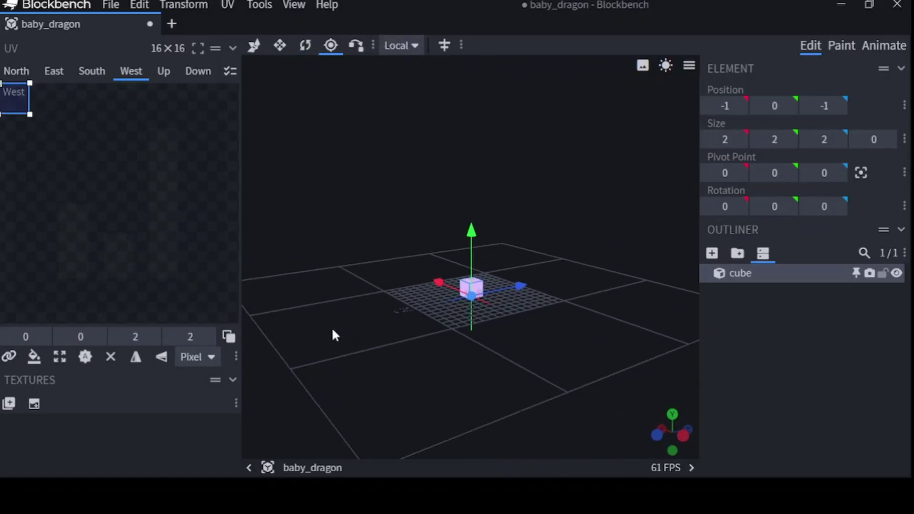
pyautogui.click(356, 45)
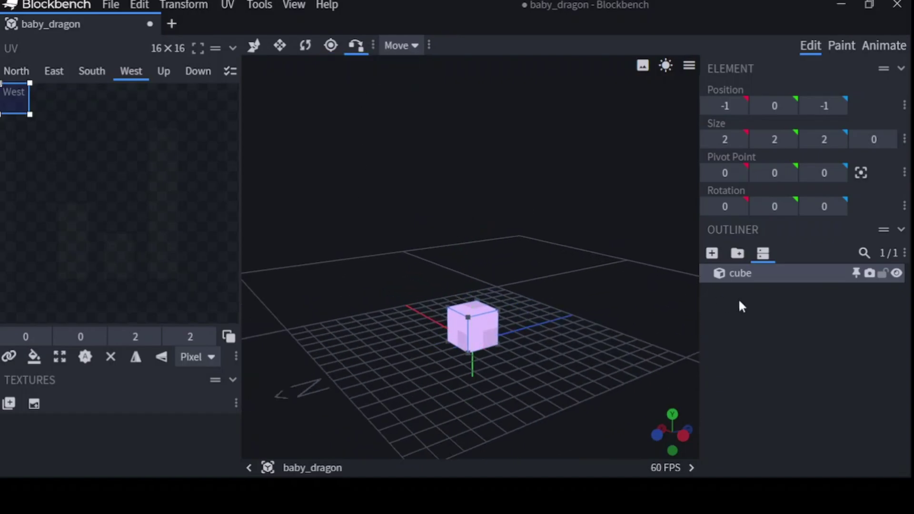
# Add a second cube and move it up and away from the first, to position -8, 7, -1.
pyautogui.click(712, 253)
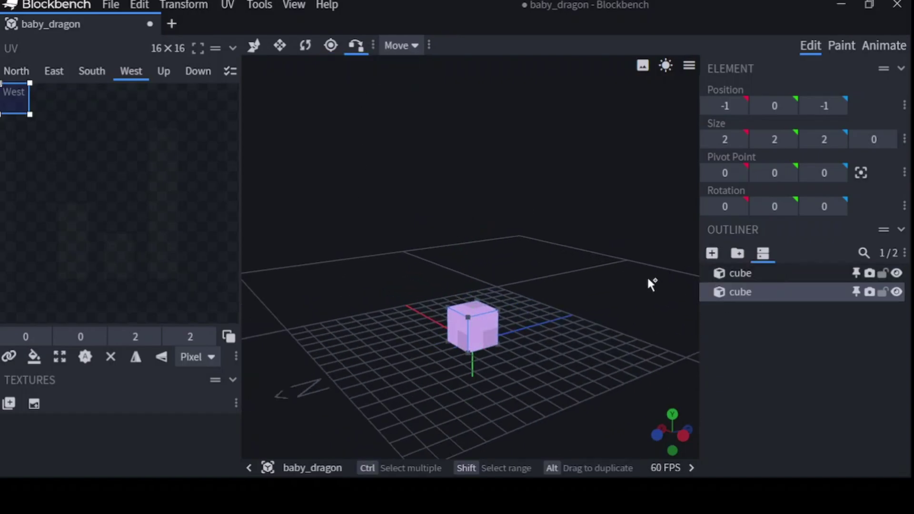
pyautogui.click(253, 45)
pyautogui.moveTo(472, 264); pyautogui.dragTo(485, 164)
pyautogui.moveTo(440, 195); pyautogui.dragTo(540, 209)
pyautogui.moveTo(406, 306); pyautogui.dragTo(415, 380)
# Select the yellow cube and try to snap its lower corner to the purple cube with the Vertex Snap tool.
pyautogui.click(453, 329)
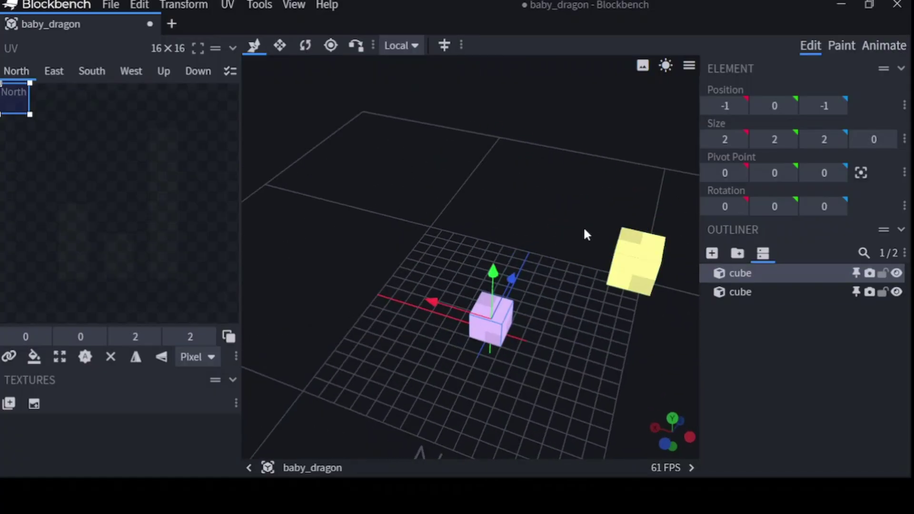
pyautogui.click(632, 259)
pyautogui.moveTo(633, 266); pyautogui.dragTo(579, 222)
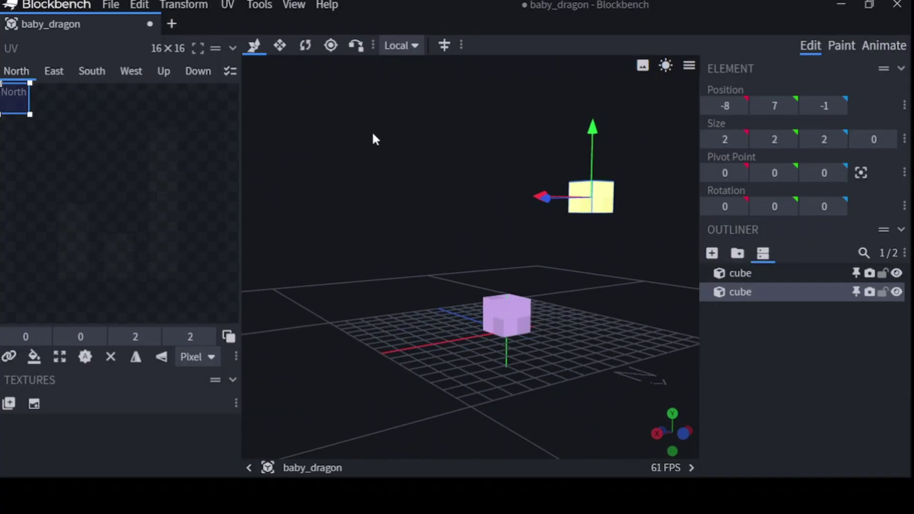
pyautogui.click(355, 45)
pyautogui.scroll(6, 460, 310)
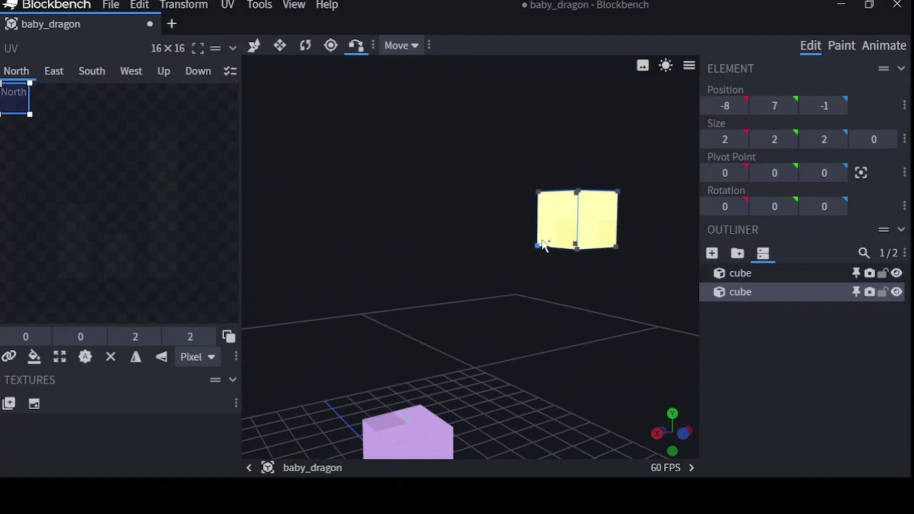
pyautogui.moveTo(535, 243); pyautogui.dragTo(381, 412)
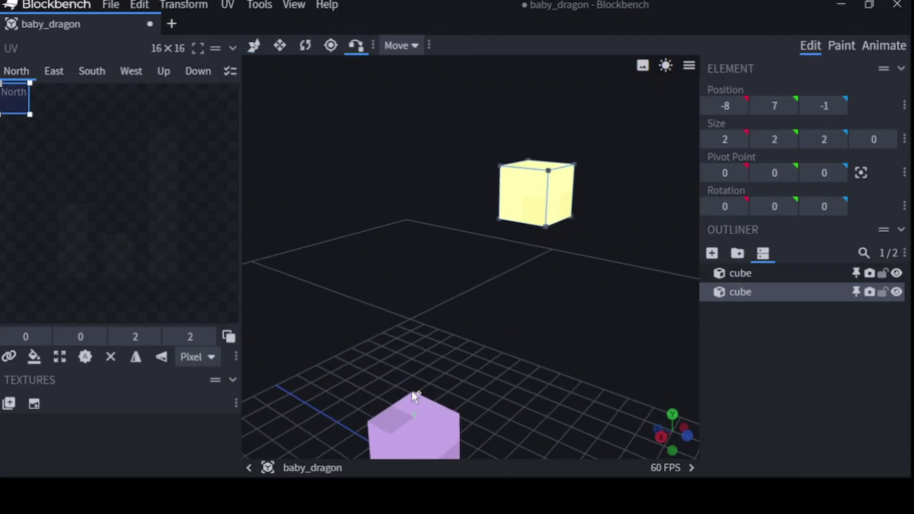
pyautogui.moveTo(500, 219); pyautogui.dragTo(425, 404)
# Select the purple cube and try Vertex Snap from one of its upper corners.
pyautogui.click(424, 404)
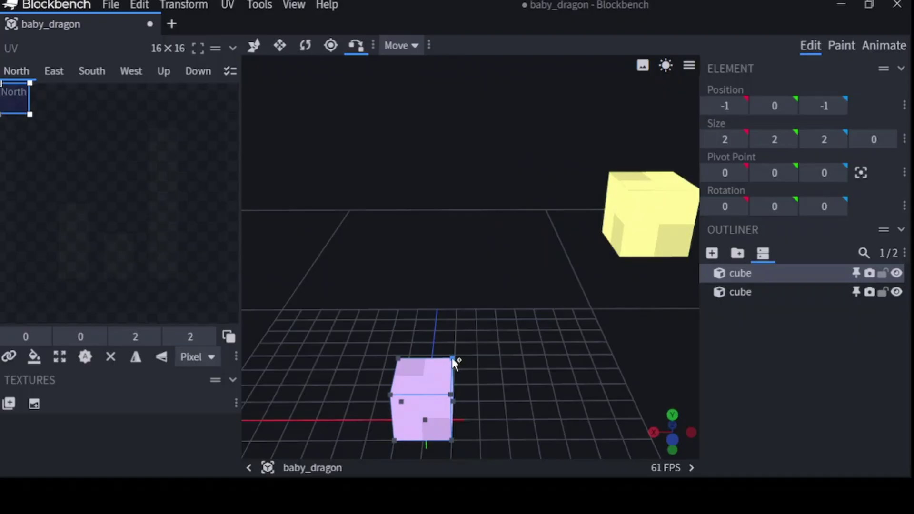
pyautogui.moveTo(522, 387); pyautogui.dragTo(465, 392)
pyautogui.click(487, 364)
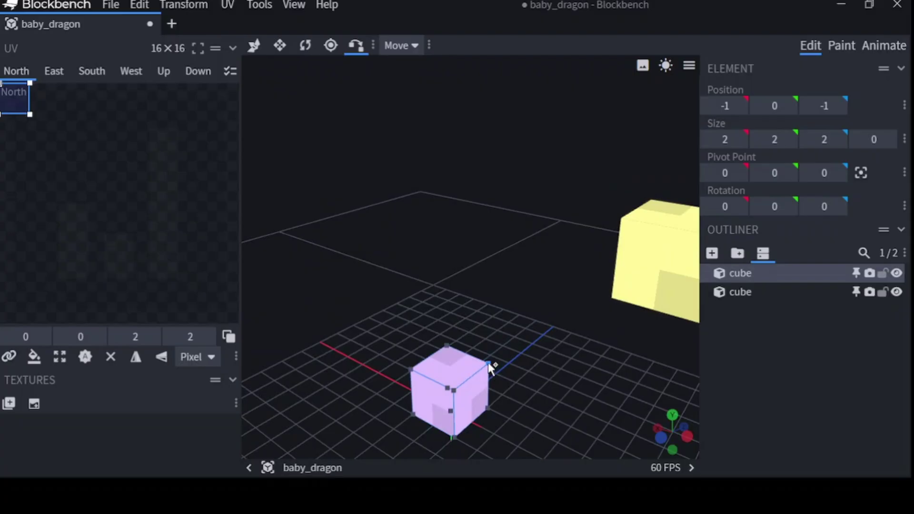
pyautogui.moveTo(526, 387); pyautogui.dragTo(575, 287)
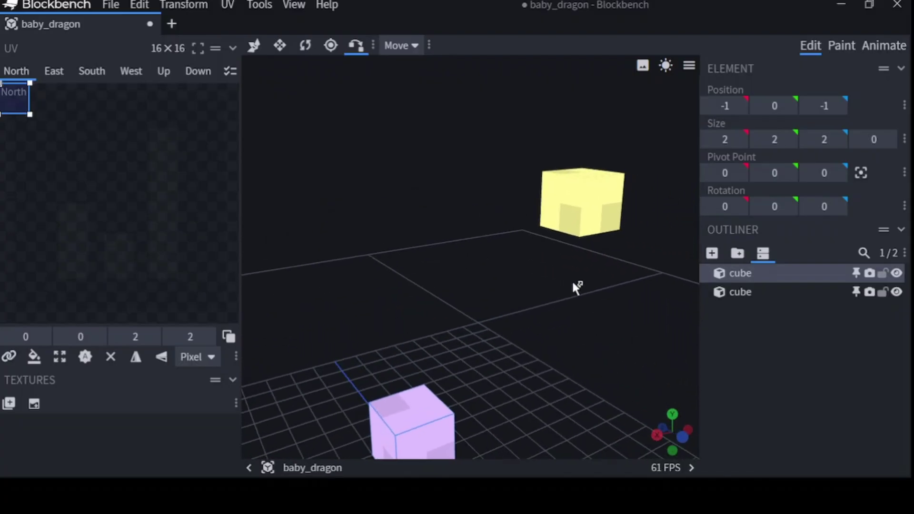
# Reselect the yellow cube and pick its lower corner as the Vertex Snap starting point.
pyautogui.click(575, 221)
pyautogui.moveTo(496, 308); pyautogui.dragTo(571, 310)
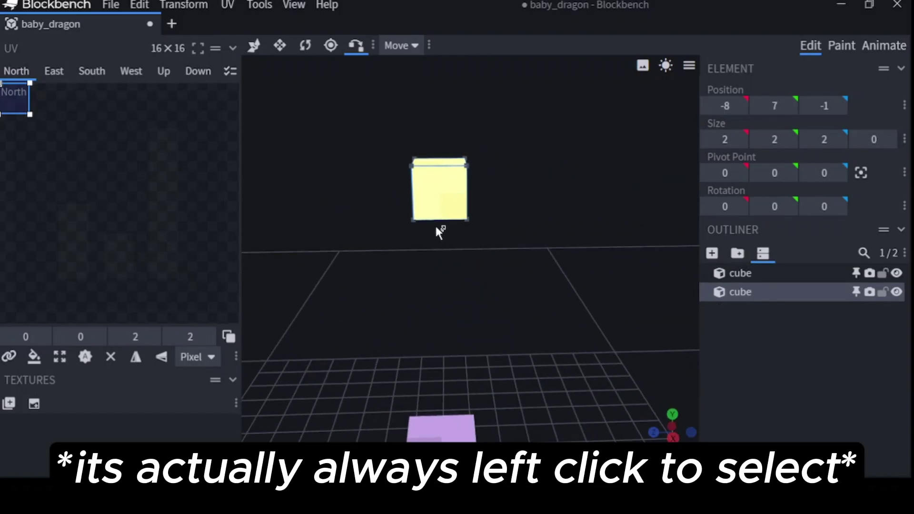
pyautogui.click(466, 218)
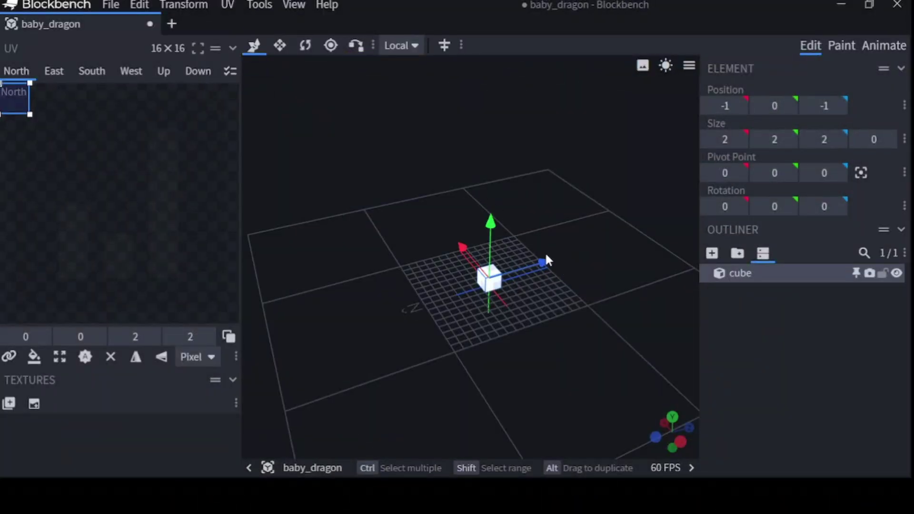
# Move the white cube to position -1, 0, -4, and add a second cube raised to position -1, 5, -1.
pyautogui.scroll(3, 567, 322)
pyautogui.moveTo(563, 276); pyautogui.dragTo(527, 291)
pyautogui.click(711, 254)
pyautogui.press('pageup')
pyautogui.press('pageup')
pyautogui.press('pageup')
pyautogui.press('pageup')
pyautogui.press('pageup')
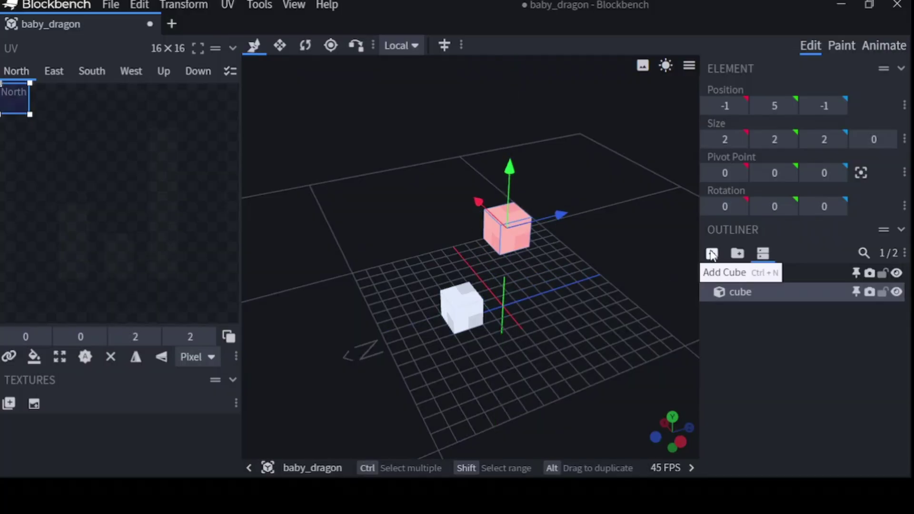
# Add a third cube and shift it along the X axis to position -6, 0, -1.
pyautogui.click(711, 253)
pyautogui.moveTo(520, 326); pyautogui.dragTo(428, 266)
pyautogui.press('Right')
pyautogui.press('Right')
pyautogui.press('Right')
pyautogui.press('Right')
pyautogui.press('Right')
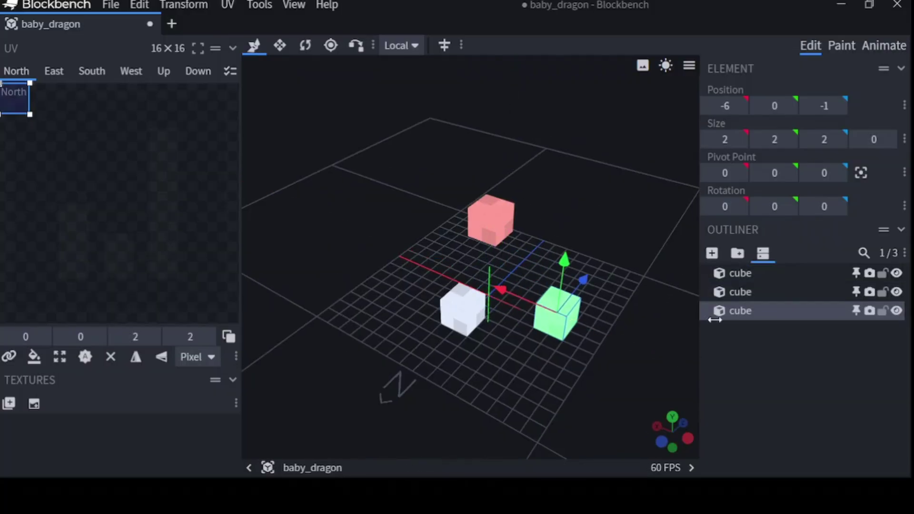
# Add an empty bone group to the model hierarchy.
pyautogui.moveTo(466, 242); pyautogui.dragTo(494, 361)
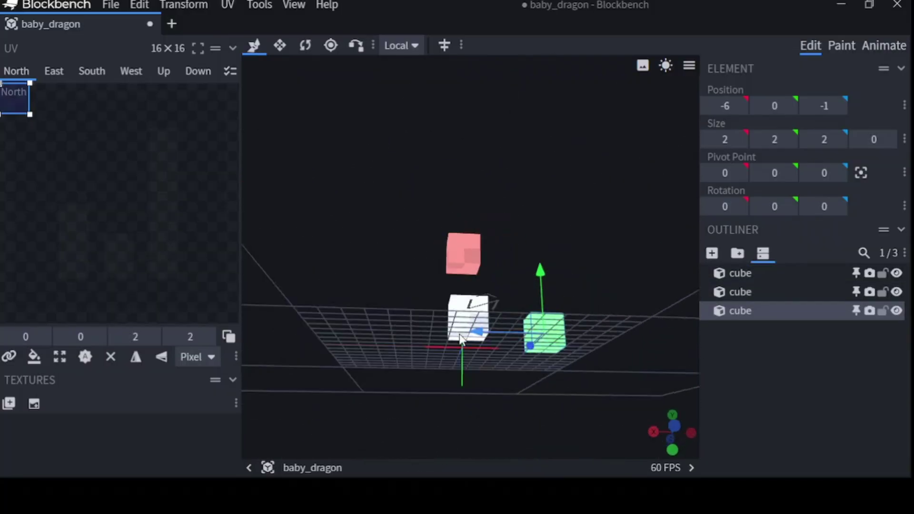
pyautogui.moveTo(454, 346); pyautogui.dragTo(569, 346)
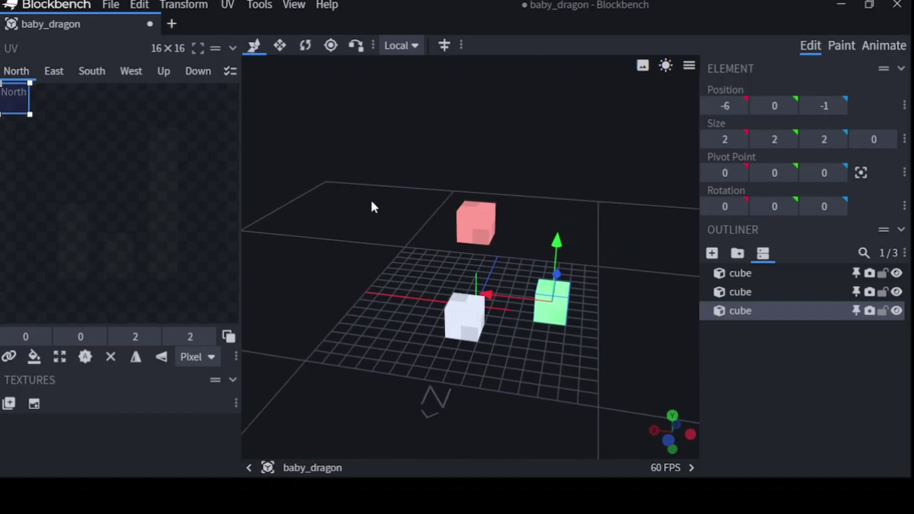
pyautogui.moveTo(351, 191); pyautogui.dragTo(327, 218)
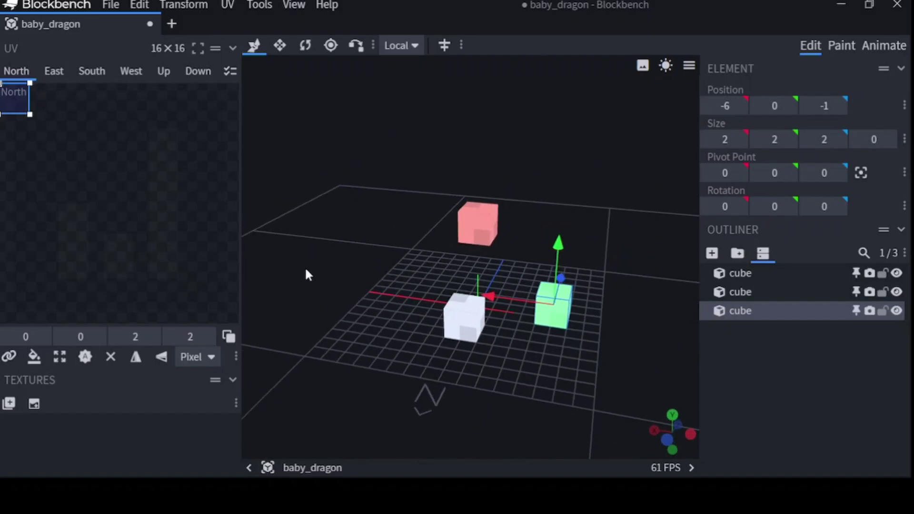
pyautogui.click(737, 254)
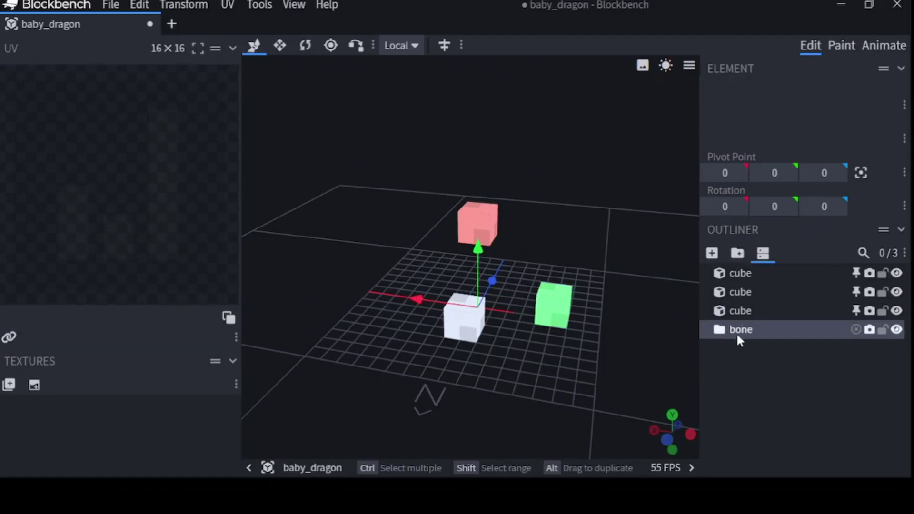
# Place all three cubes inside the bone group and select the whole group.
pyautogui.click(789, 275)
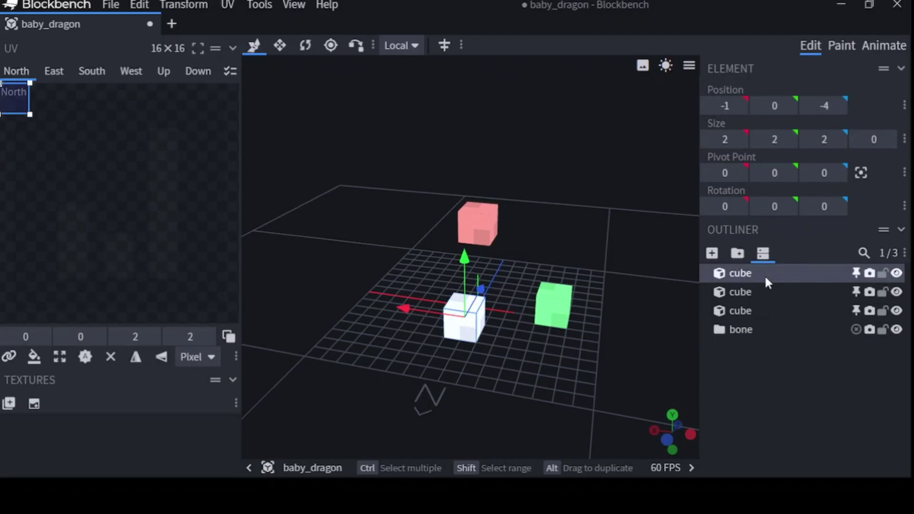
pyautogui.moveTo(758, 272); pyautogui.dragTo(761, 328)
pyautogui.moveTo(764, 281)
pyautogui.mouseDown()
pyautogui.moveTo(764, 310)
pyautogui.moveTo(750, 277)
pyautogui.moveTo(776, 288)
pyautogui.moveTo(764, 293)
pyautogui.mouseUp()
pyautogui.click(748, 272)
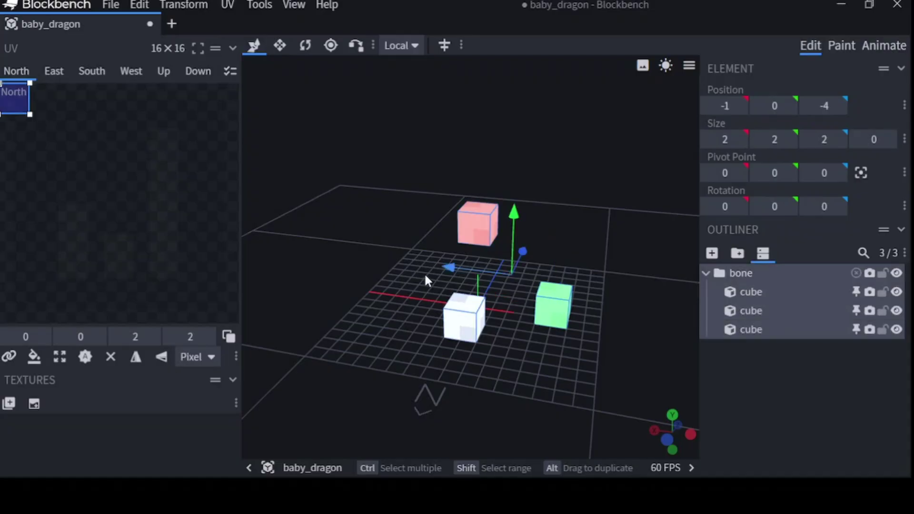
# Move the bone group 1 unit along the X axis and rotate the whole group together.
pyautogui.moveTo(465, 272)
pyautogui.mouseDown()
pyautogui.moveTo(398, 279)
pyautogui.moveTo(449, 279)
pyautogui.mouseUp()
pyautogui.click(305, 45)
pyautogui.moveTo(476, 248); pyautogui.dragTo(689, 296)
pyautogui.click(757, 274)
# Rotate the green cube on its own to about -21.3, -46.4, -2.0 degrees, and the red cube by about 27.5 degrees.
pyautogui.click(750, 292)
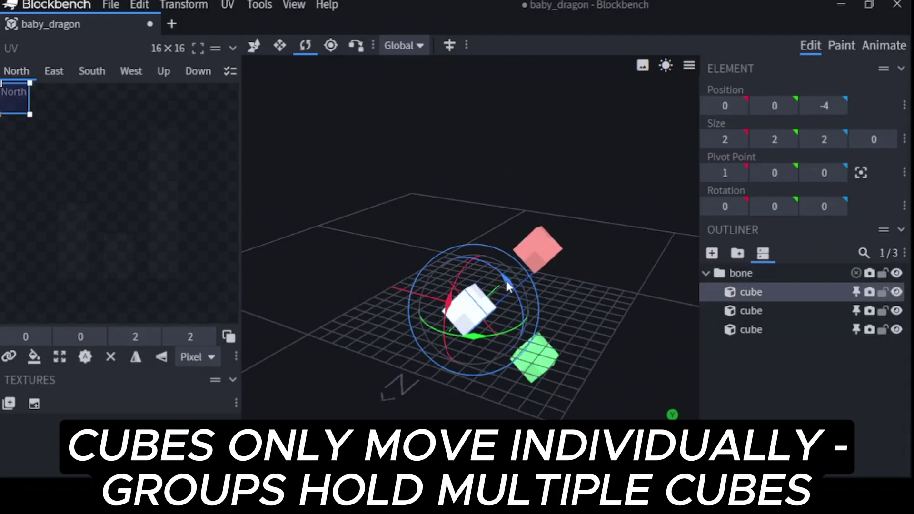
pyautogui.moveTo(505, 252); pyautogui.dragTo(523, 381)
pyautogui.click(521, 388)
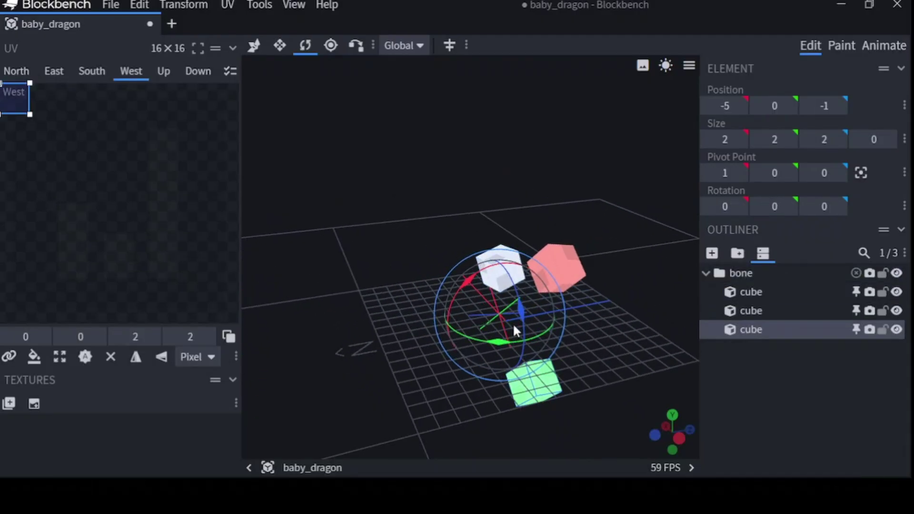
pyautogui.moveTo(518, 306); pyautogui.dragTo(521, 291)
pyautogui.moveTo(505, 341); pyautogui.dragTo(456, 335)
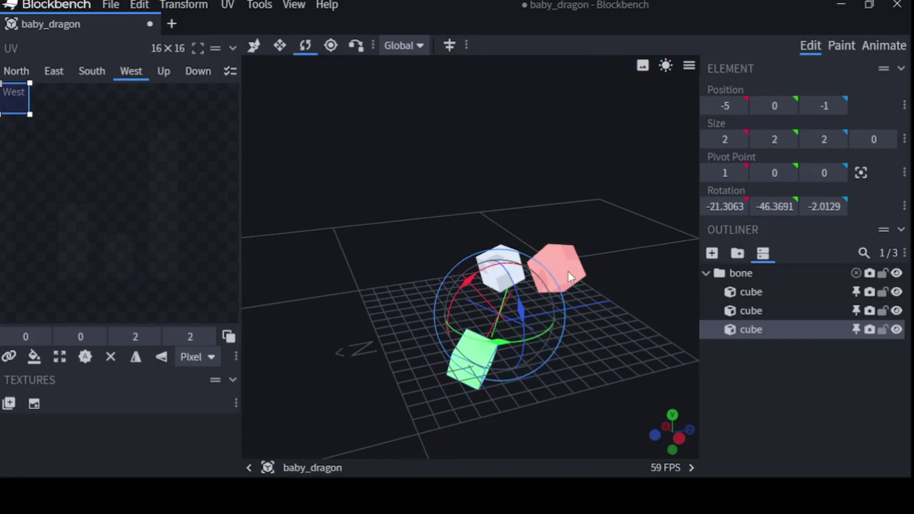
pyautogui.click(510, 288)
pyautogui.click(557, 266)
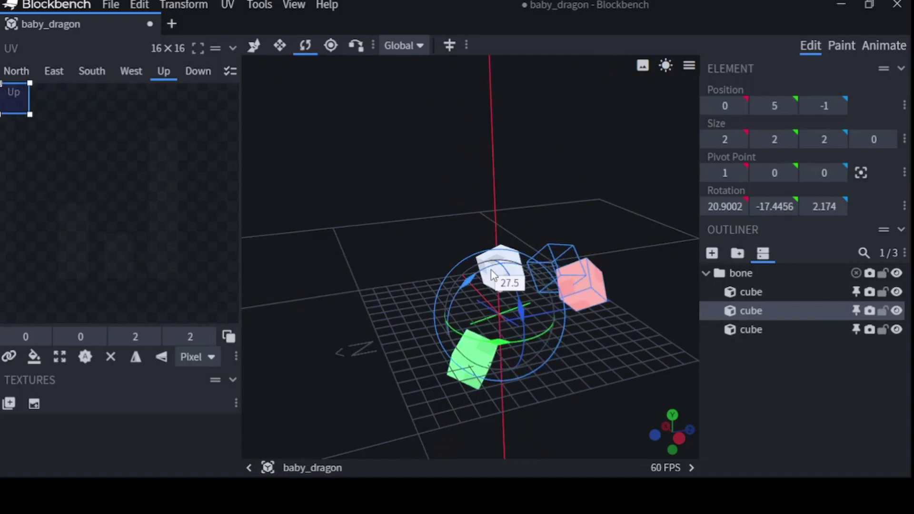
# Replace the bone group of test cubes with a single empty bone named full.
pyautogui.click(740, 272)
pyautogui.click(253, 45)
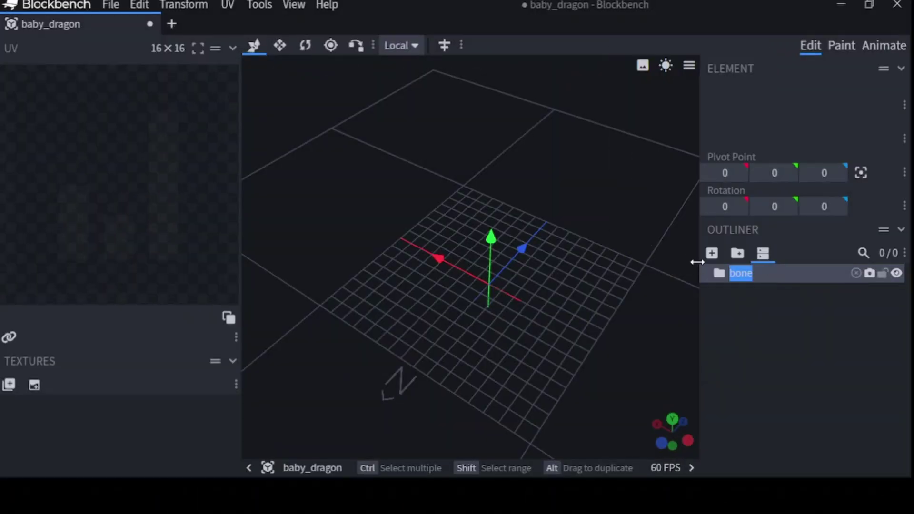
pyautogui.press('BackSpace')
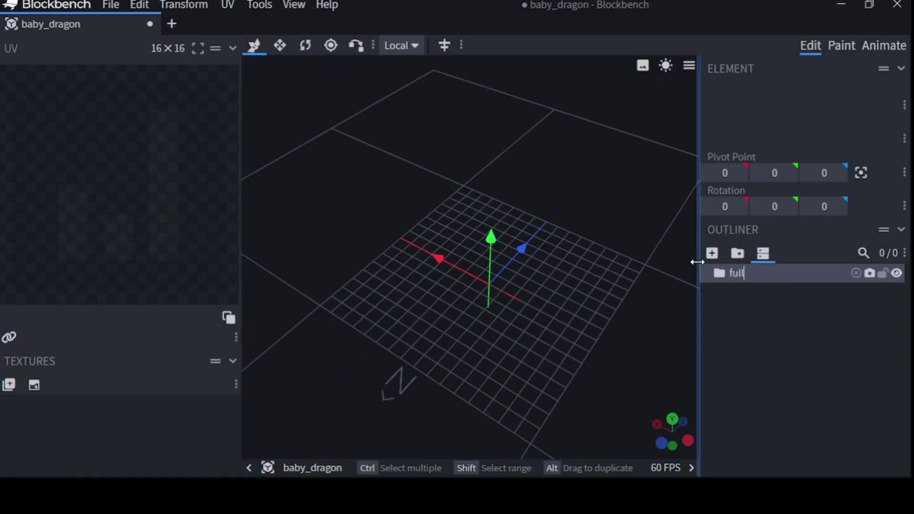
# Add a bone inside the full bone and rename it body.
pyautogui.click(737, 253)
pyautogui.rightClick(744, 287)
pyautogui.click(785, 257)
pyautogui.press('BackSpace')
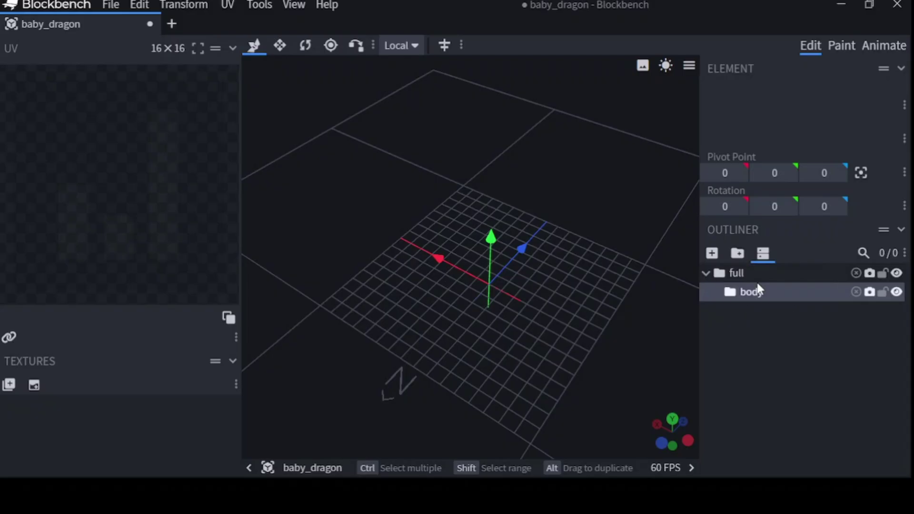
# Add a cube inside the body bone at Y position 2 and try moving the full group vertically.
pyautogui.click(712, 253)
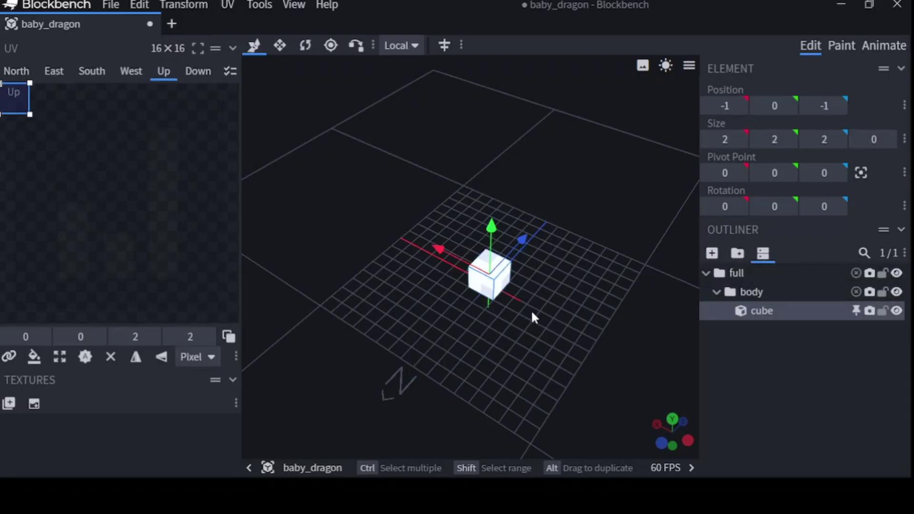
pyautogui.click(739, 276)
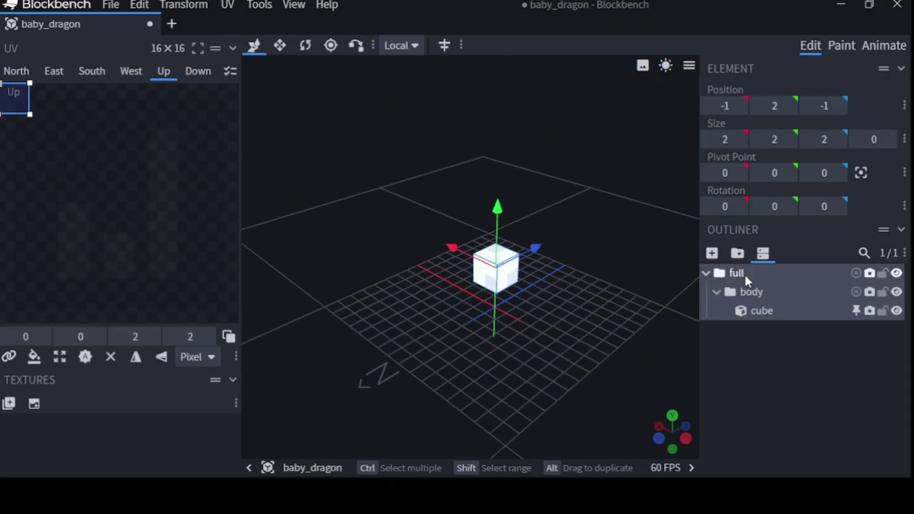
pyautogui.moveTo(498, 219)
pyautogui.mouseDown()
pyautogui.moveTo(513, 202)
pyautogui.moveTo(517, 223)
pyautogui.moveTo(509, 223)
pyautogui.mouseUp()
# Add a bone inside the body bone and rename it head.
pyautogui.click(770, 291)
pyautogui.click(736, 253)
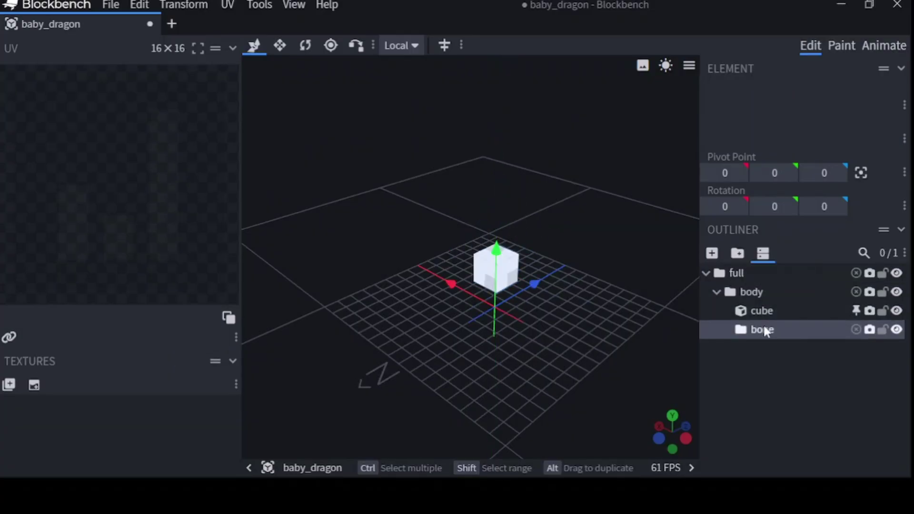
pyautogui.rightClick(763, 328)
pyautogui.click(723, 297)
pyautogui.press('BackSpace')
pyautogui.write('head')
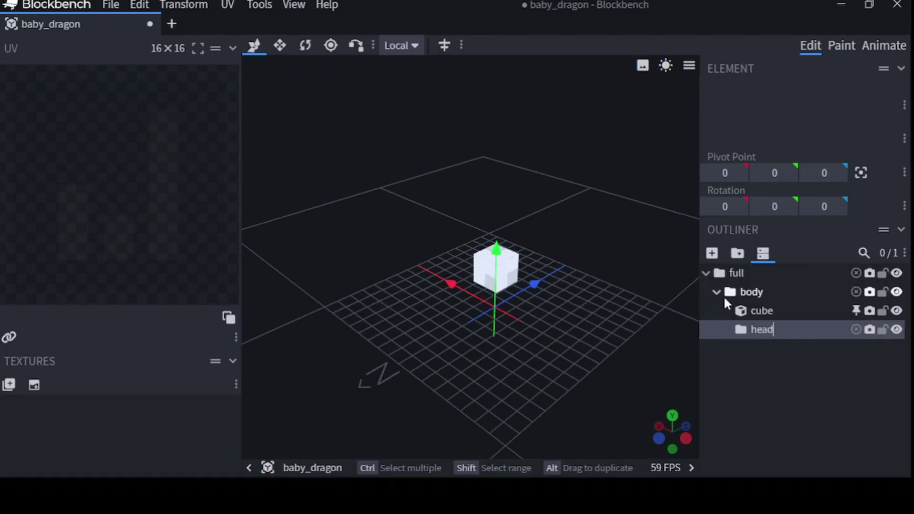
# Add a cube inside the head bone and try moving the whole full group vertically.
pyautogui.click(711, 253)
pyautogui.moveTo(542, 255); pyautogui.dragTo(571, 316)
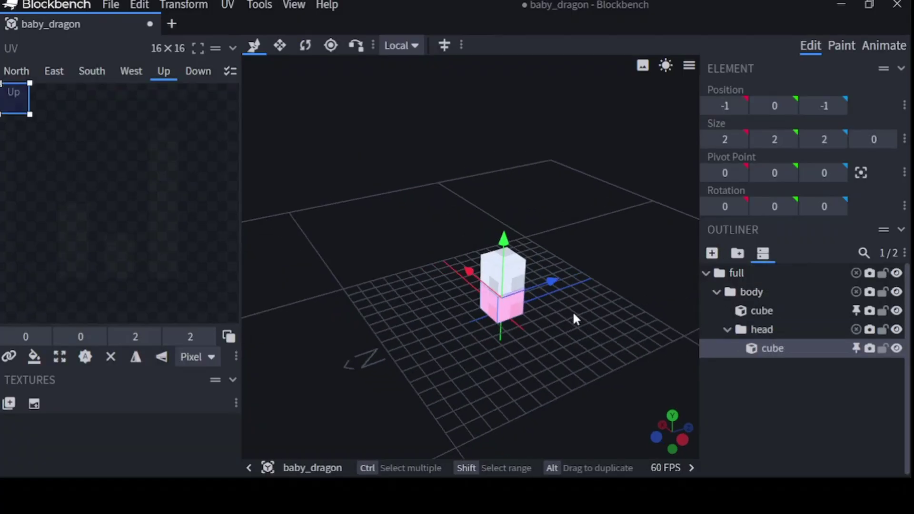
pyautogui.click(750, 271)
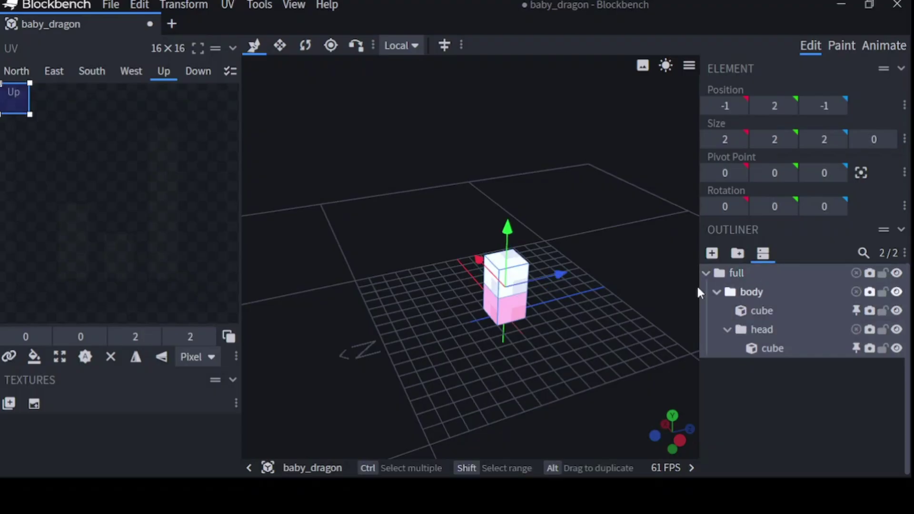
pyautogui.moveTo(510, 224)
pyautogui.mouseDown()
pyautogui.moveTo(510, 172)
pyautogui.moveTo(510, 232)
pyautogui.mouseUp()
# Select the body group, and try rotating the head group on its own.
pyautogui.click(782, 290)
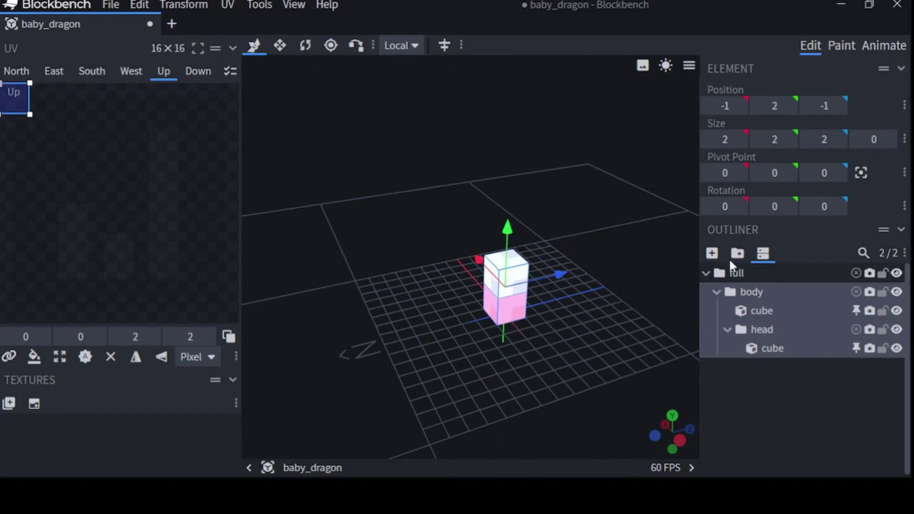
pyautogui.click(774, 329)
pyautogui.click(305, 45)
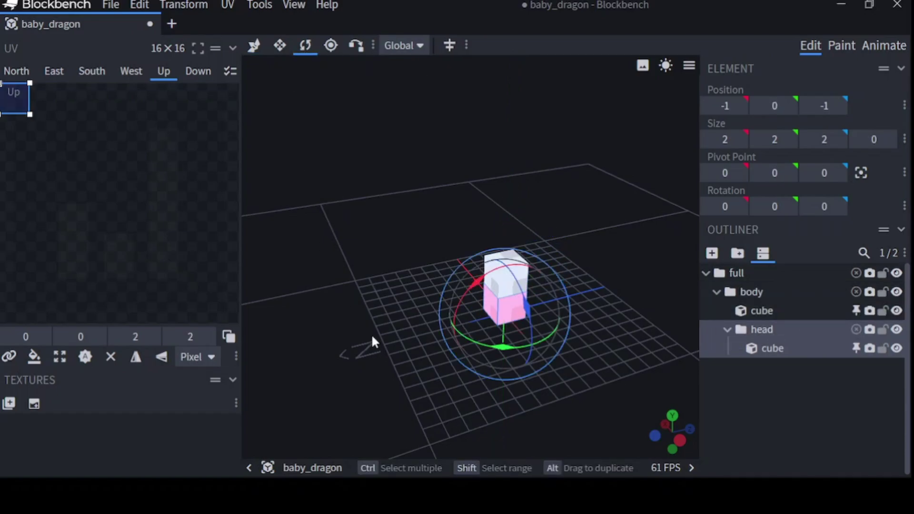
pyautogui.moveTo(471, 281)
pyautogui.mouseDown()
pyautogui.moveTo(530, 242)
pyautogui.moveTo(442, 281)
pyautogui.moveTo(409, 311)
pyautogui.moveTo(464, 288)
pyautogui.mouseUp()
# Delete the head and body bones with their cubes, leaving only the full bone.
pyautogui.rightClick(767, 326)
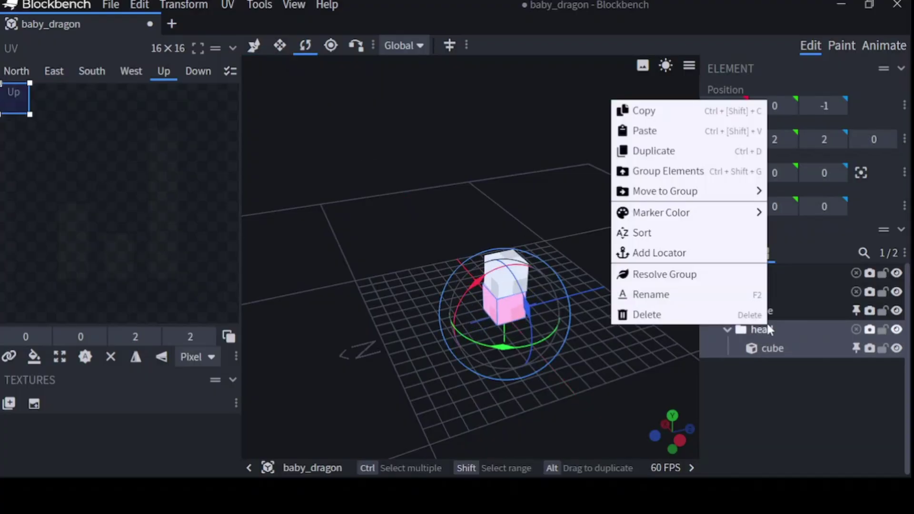
pyautogui.click(682, 315)
pyautogui.click(730, 295)
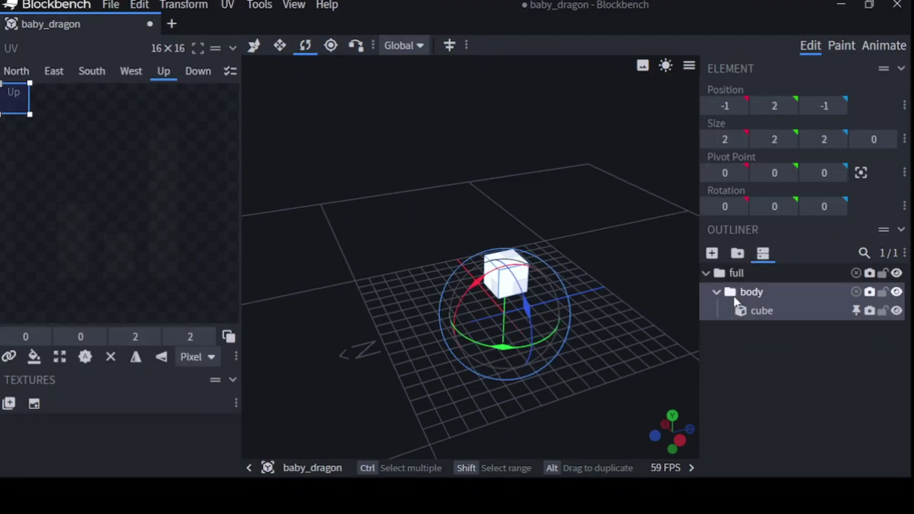
pyautogui.rightClick(763, 293)
pyautogui.click(682, 286)
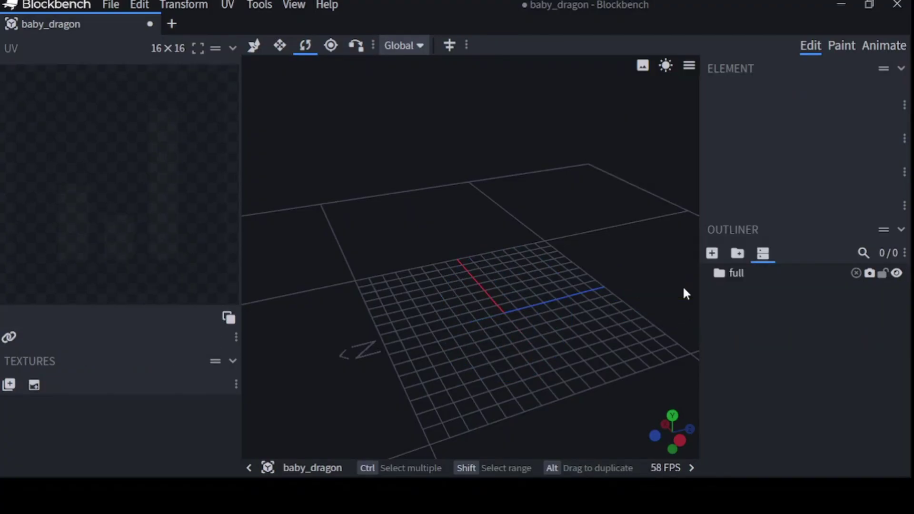
# Add a new bone inside the full bone and name it body.
pyautogui.click(741, 276)
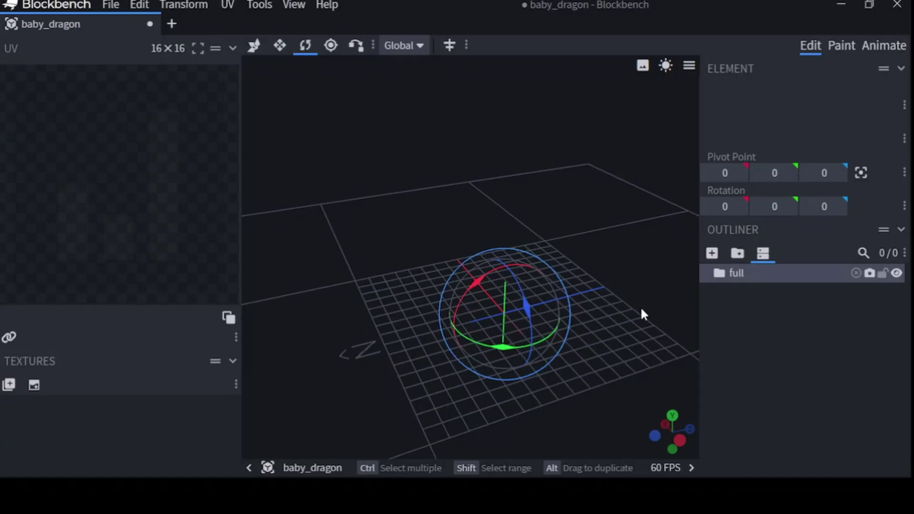
pyautogui.click(737, 252)
pyautogui.rightClick(747, 293)
pyautogui.click(788, 270)
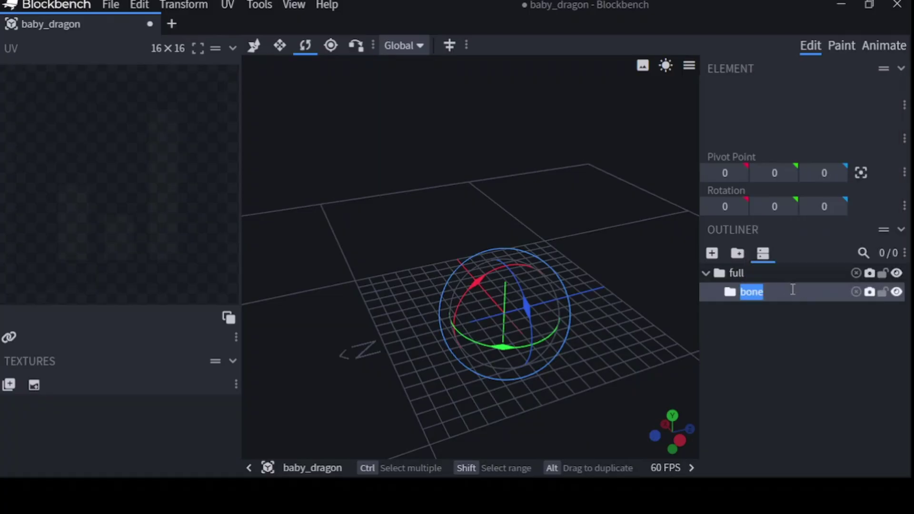
pyautogui.press('BackSpace')
pyautogui.write('body')
pyautogui.press('Return')
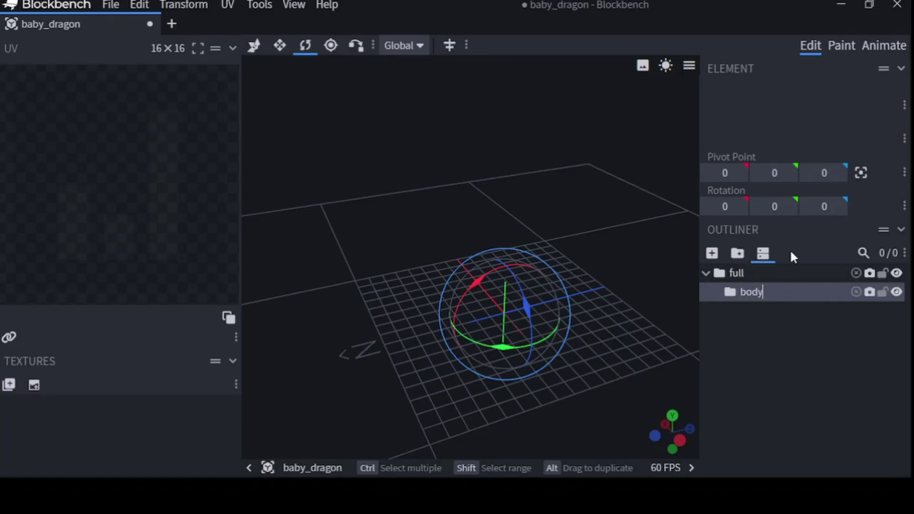
# Add a bone inside the body bone and name it head.
pyautogui.click(737, 253)
pyautogui.rightClick(771, 309)
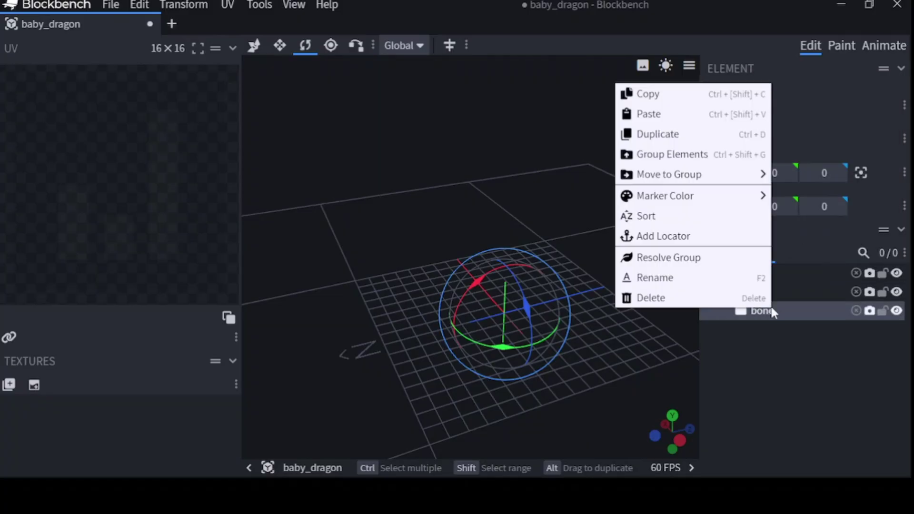
pyautogui.click(717, 277)
pyautogui.press('BackSpace')
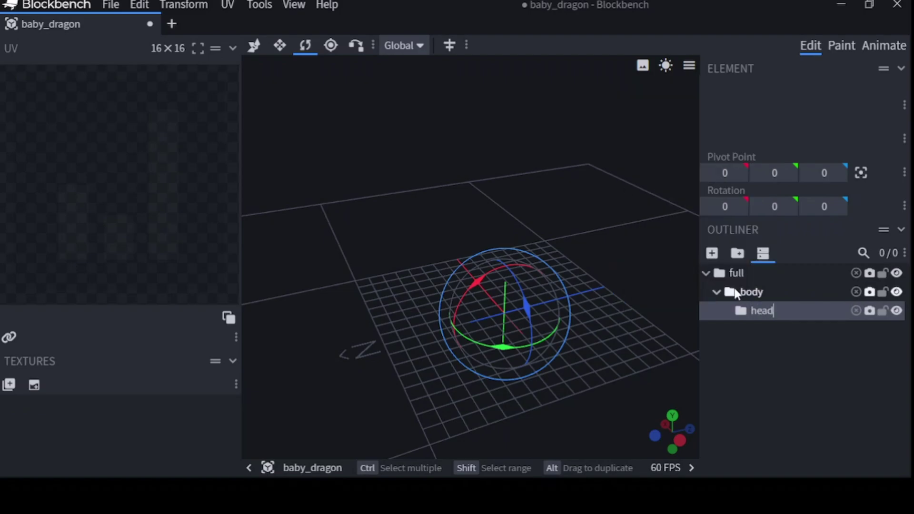
pyautogui.write('head')
pyautogui.press('Return')
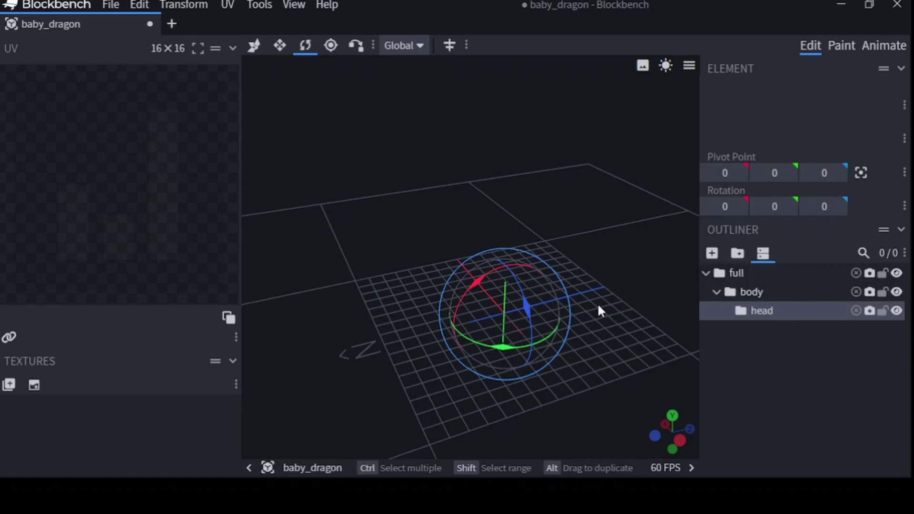
# Add a second bone inside the body bone, alongside head, and name it tail.
pyautogui.click(750, 291)
pyautogui.click(737, 253)
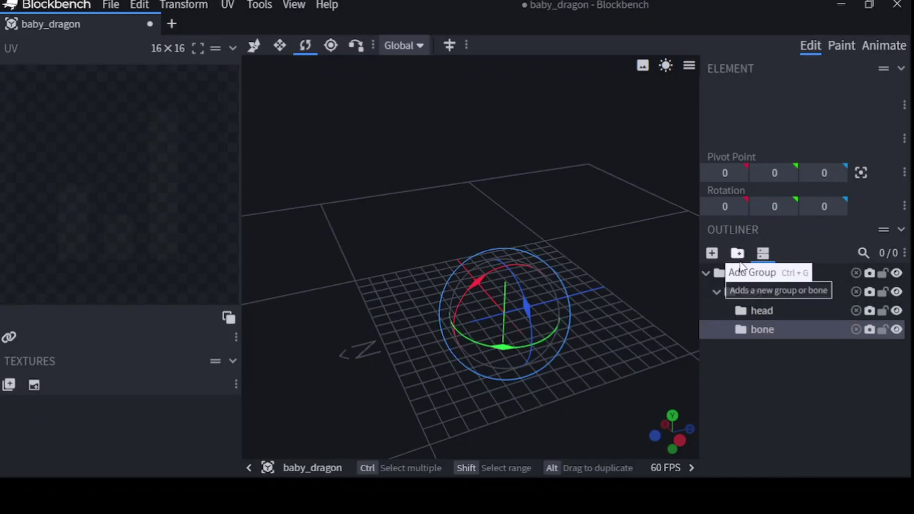
pyautogui.rightClick(767, 333)
pyautogui.click(706, 306)
pyautogui.press('BackSpace')
pyautogui.write('tai')
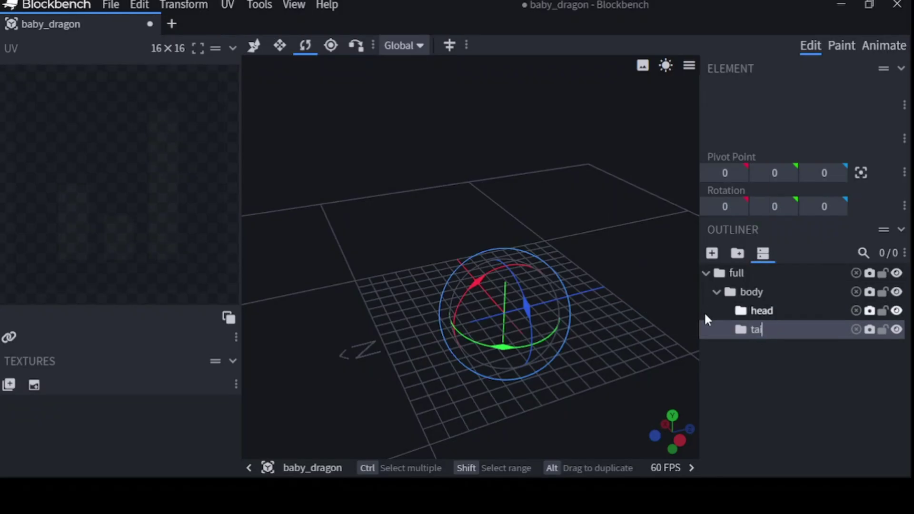
pyautogui.write('l')
# Add a bone inside the tail bone and name it tailseg1.
pyautogui.click(737, 253)
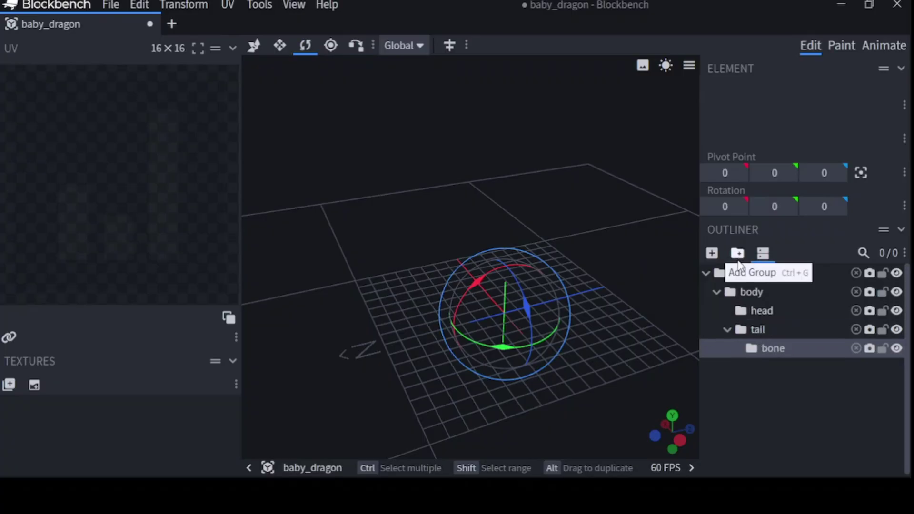
pyautogui.rightClick(773, 348)
pyautogui.click(697, 317)
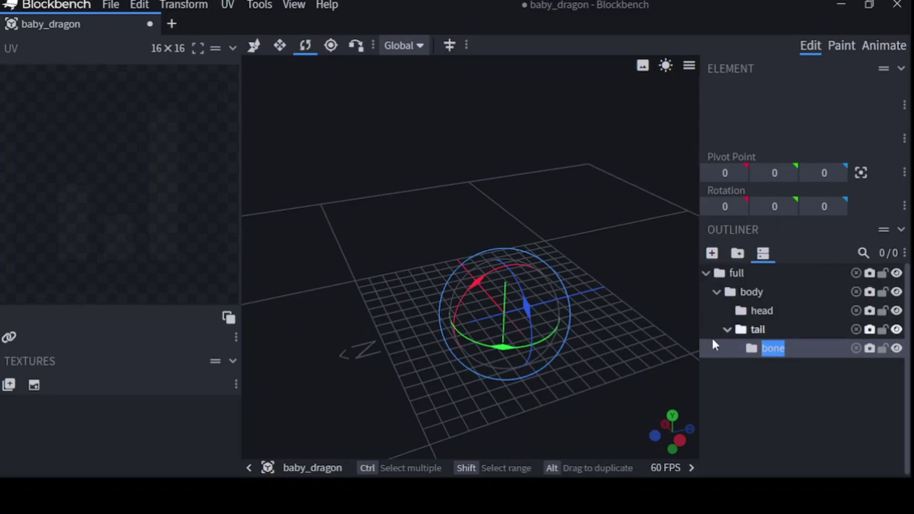
pyautogui.press('BackSpace')
pyautogui.write('tailseg1')
pyautogui.press('Return')
# Rename the tail segment bone inside tail as tailseg2.
pyautogui.click(759, 326)
pyautogui.click(770, 351)
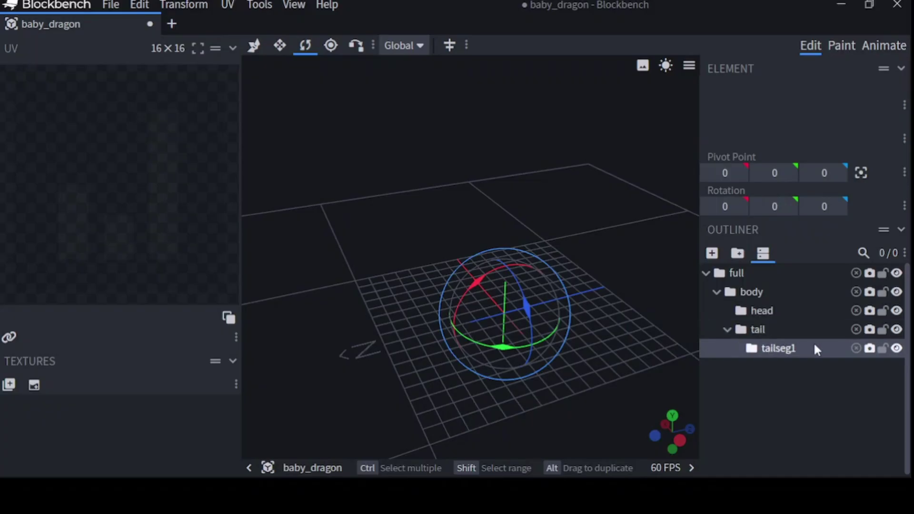
pyautogui.rightClick(815, 349)
pyautogui.click(734, 322)
pyautogui.click(809, 348)
pyautogui.write('2')
# Duplicate the tailseg2 bone and nest the copy, tailseg3, inside tailseg2.
pyautogui.rightClick(758, 357)
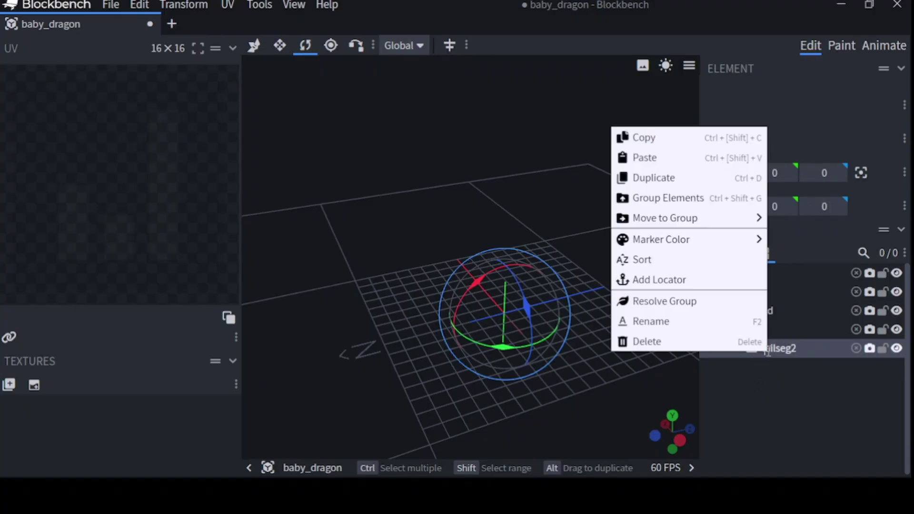
pyautogui.click(662, 178)
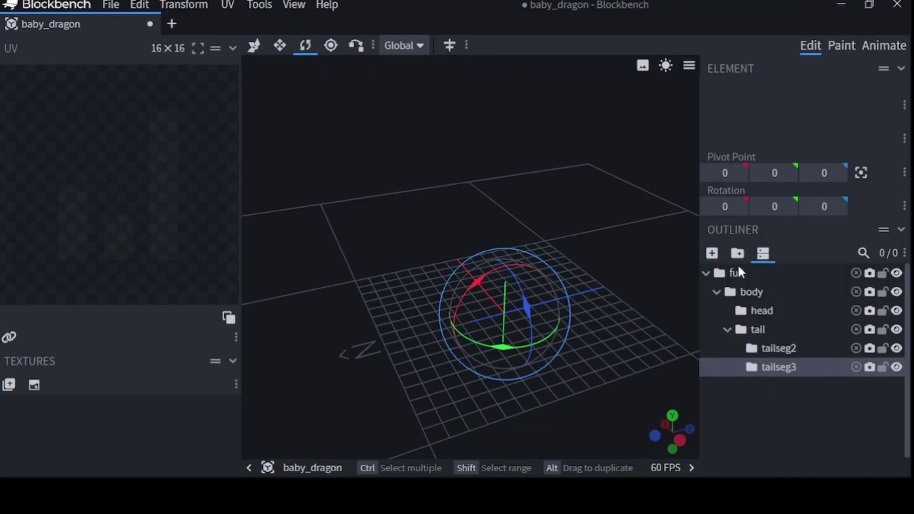
pyautogui.moveTo(775, 362); pyautogui.dragTo(792, 347)
# Duplicate the tailseg3 bone and nest the copy, tailseg4, inside tailseg3.
pyautogui.rightClick(784, 368)
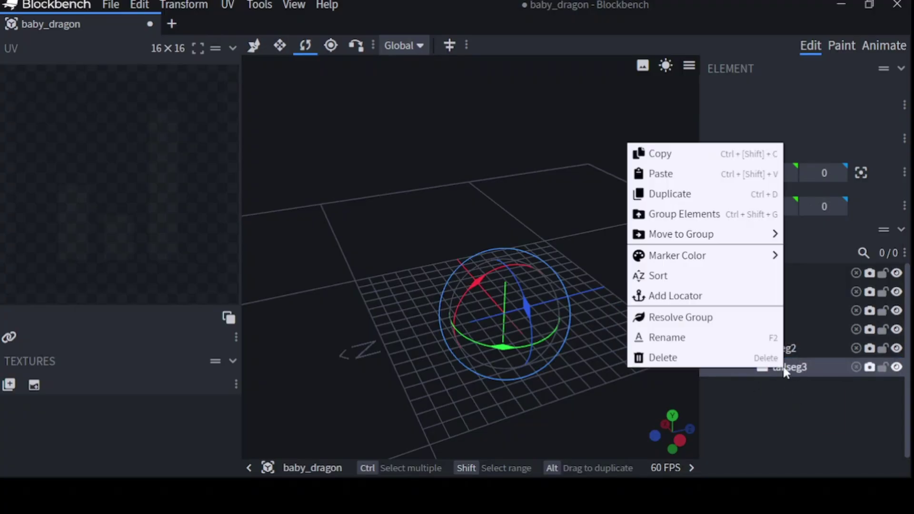
pyautogui.click(689, 201)
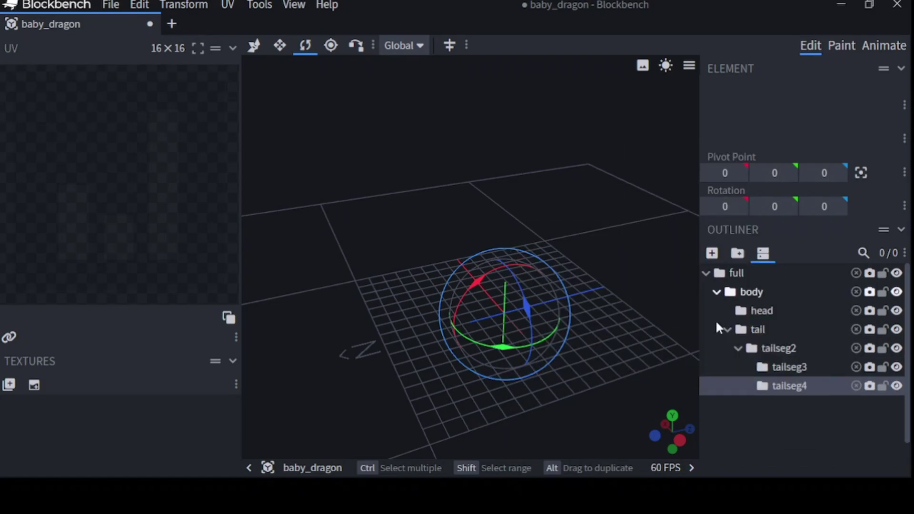
pyautogui.moveTo(786, 384); pyautogui.dragTo(804, 370)
# Add a cube inside the body bone and activate the Move tool.
pyautogui.moveTo(521, 401); pyautogui.dragTo(492, 376)
pyautogui.click(740, 271)
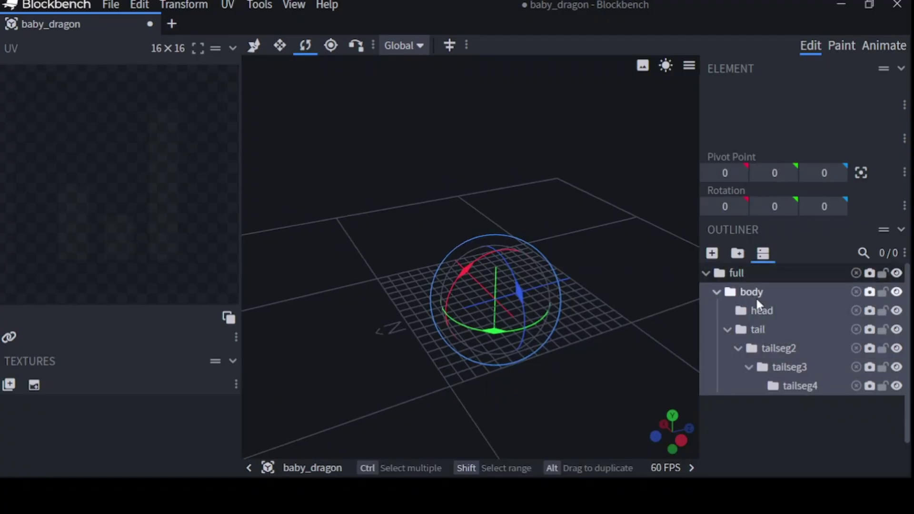
pyautogui.click(712, 254)
pyautogui.click(257, 50)
pyautogui.moveTo(409, 224); pyautogui.dragTo(434, 196)
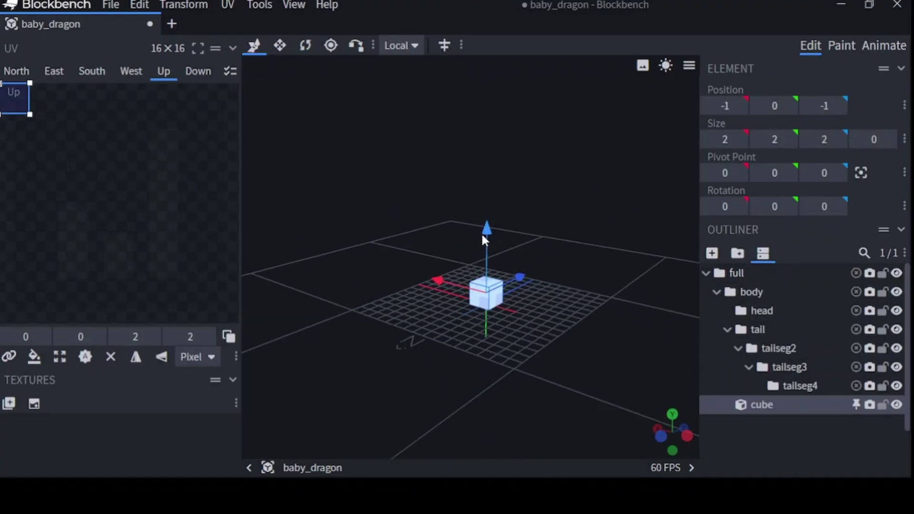
# Raise the first body cube above the grid and widen the second, pink cube to 5 units along X.
pyautogui.moveTo(483, 231); pyautogui.dragTo(493, 191)
pyautogui.moveTo(558, 287); pyautogui.dragTo(510, 311)
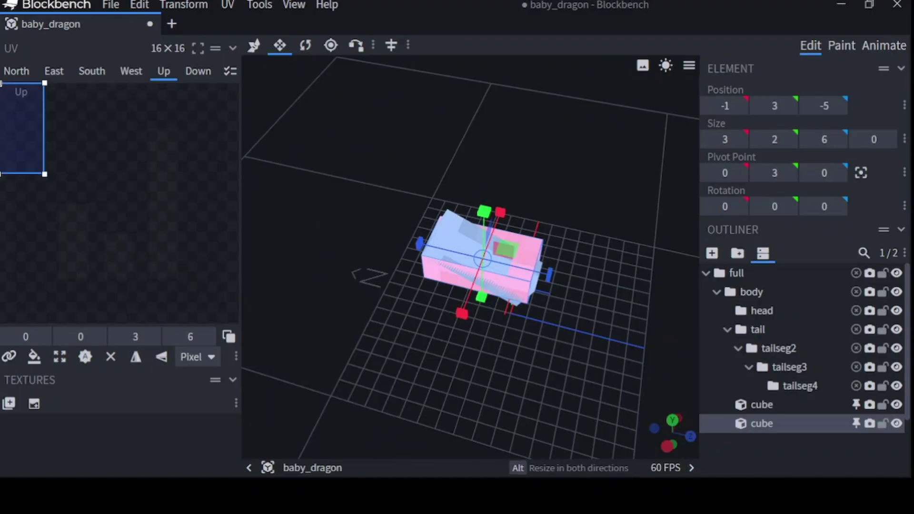
pyautogui.moveTo(537, 310); pyautogui.dragTo(595, 333)
pyautogui.moveTo(536, 287); pyautogui.dragTo(560, 296)
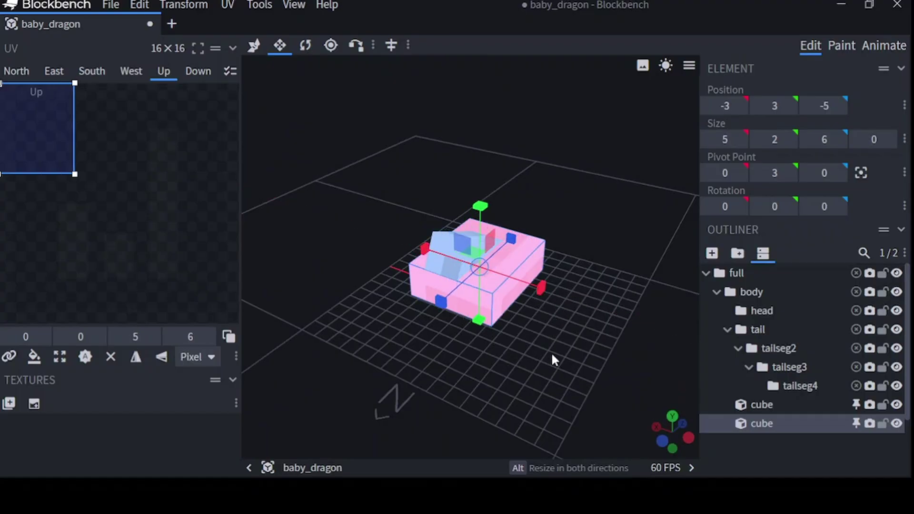
# Select the tilted cube on top of the pink one and widen it to 3 units along X.
pyautogui.moveTo(550, 352); pyautogui.dragTo(487, 281)
pyautogui.click(458, 279)
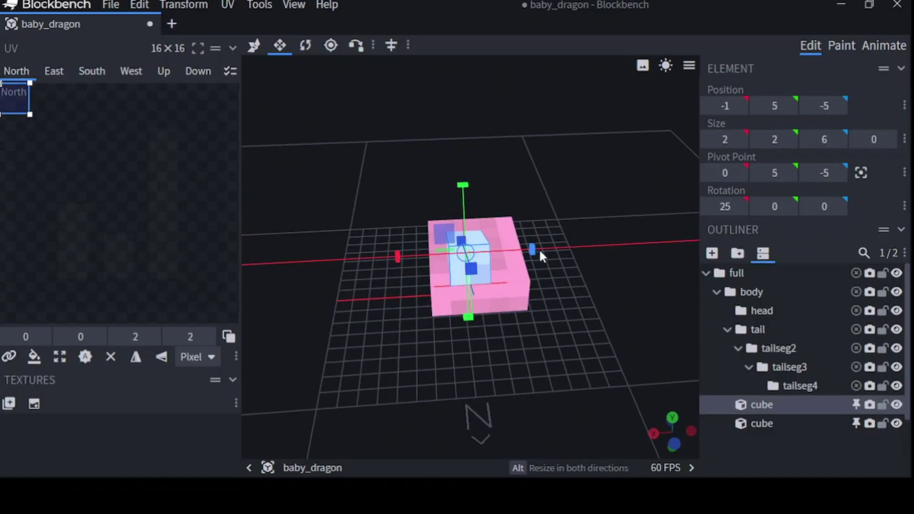
pyautogui.moveTo(561, 285); pyautogui.dragTo(567, 310)
# Shift the tilted cube along X in fractional steps of 0.25 to centre it over the body.
pyautogui.click(254, 45)
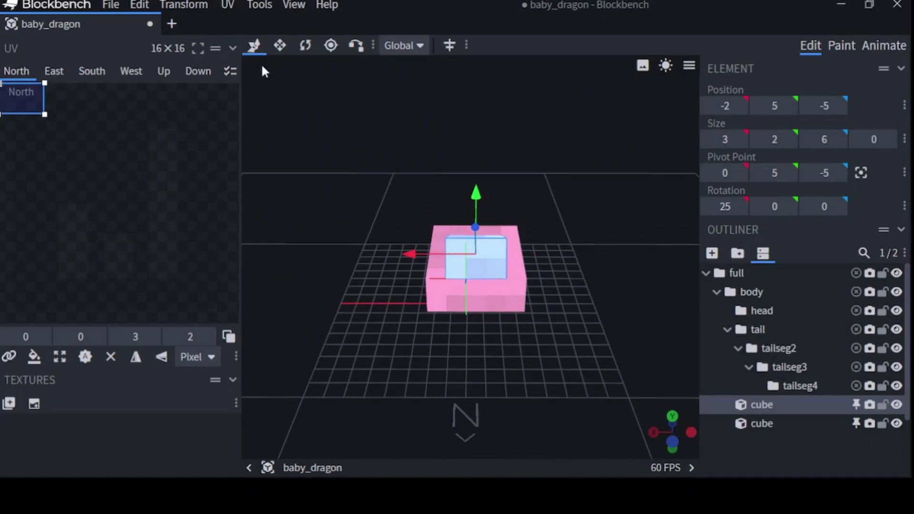
pyautogui.moveTo(428, 405)
pyautogui.mouseDown()
pyautogui.moveTo(433, 378)
pyautogui.moveTo(435, 402)
pyautogui.moveTo(400, 424)
pyautogui.moveTo(427, 413)
pyautogui.mouseUp()
pyautogui.scroll(5, 419, 394)
pyautogui.click(421, 332)
pyautogui.moveTo(409, 274)
pyautogui.mouseDown()
pyautogui.moveTo(391, 292)
pyautogui.moveTo(404, 292)
pyautogui.moveTo(402, 281)
pyautogui.mouseUp()
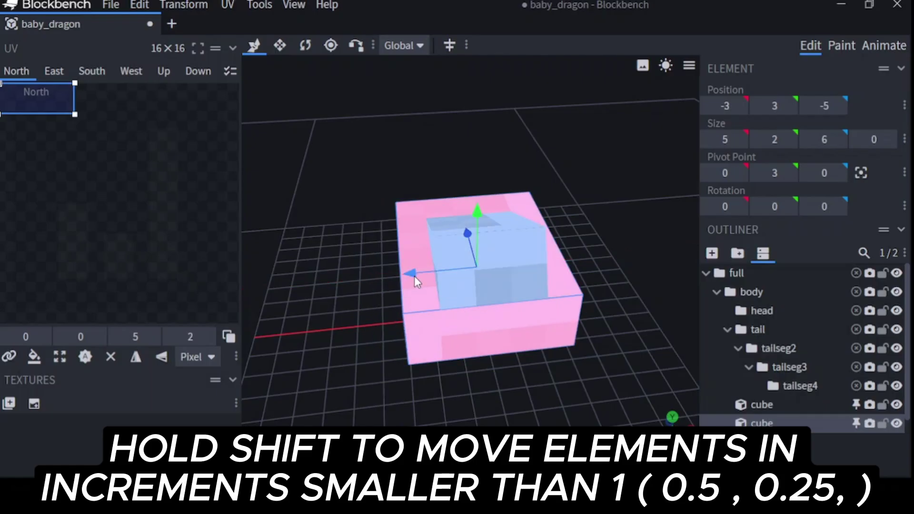
pyautogui.click(279, 45)
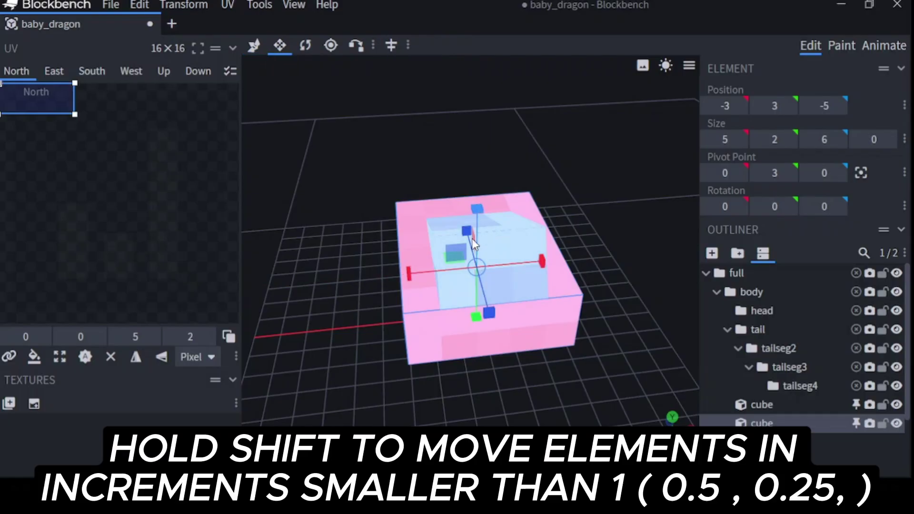
pyautogui.click(448, 299)
pyautogui.click(254, 45)
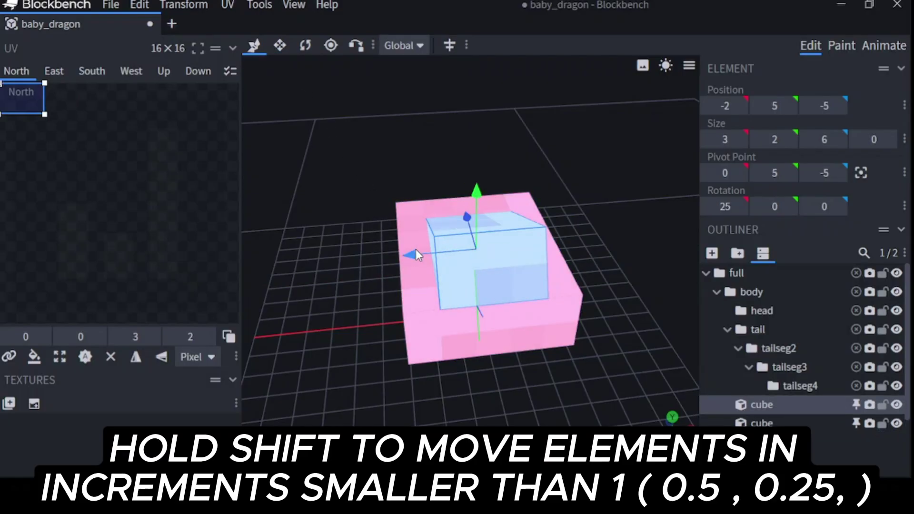
pyautogui.moveTo(417, 248); pyautogui.dragTo(415, 249)
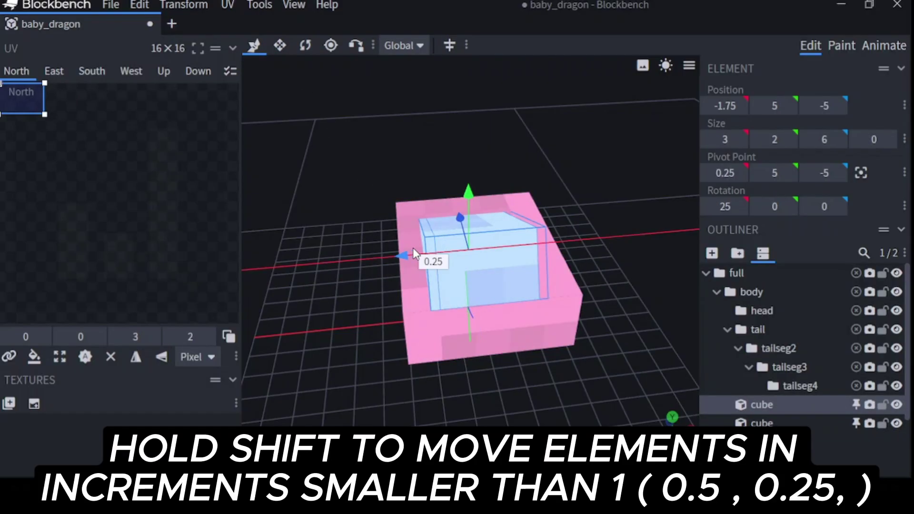
pyautogui.moveTo(412, 247)
pyautogui.keyDown('shift'); pyautogui.mouseDown()
pyautogui.moveTo(420, 249)
pyautogui.moveTo(402, 247)
pyautogui.mouseUp(); pyautogui.keyUp('shift')
# Narrow the pink body cube to 4 units along X so it lines up with the tilted cube.
pyautogui.click(560, 327)
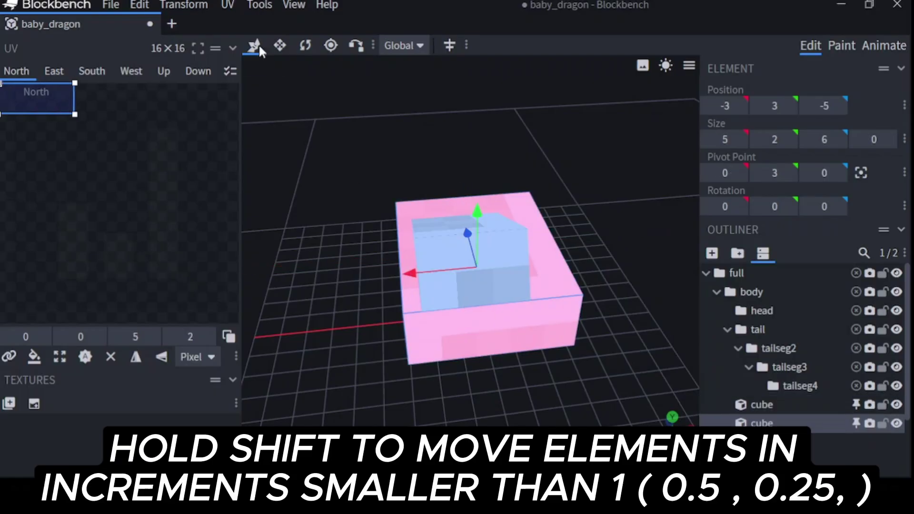
pyautogui.press('s')
pyautogui.moveTo(532, 268); pyautogui.dragTo(511, 267)
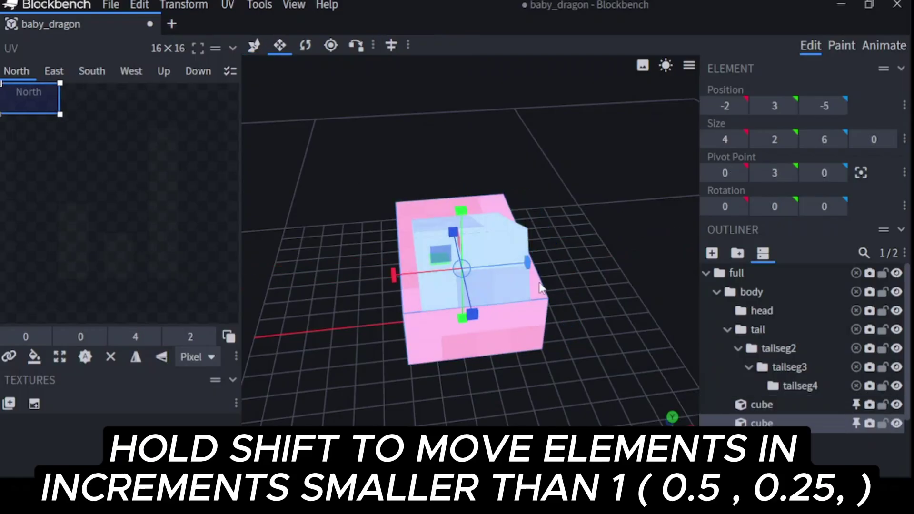
pyautogui.moveTo(485, 366); pyautogui.dragTo(431, 409)
pyautogui.click(405, 232)
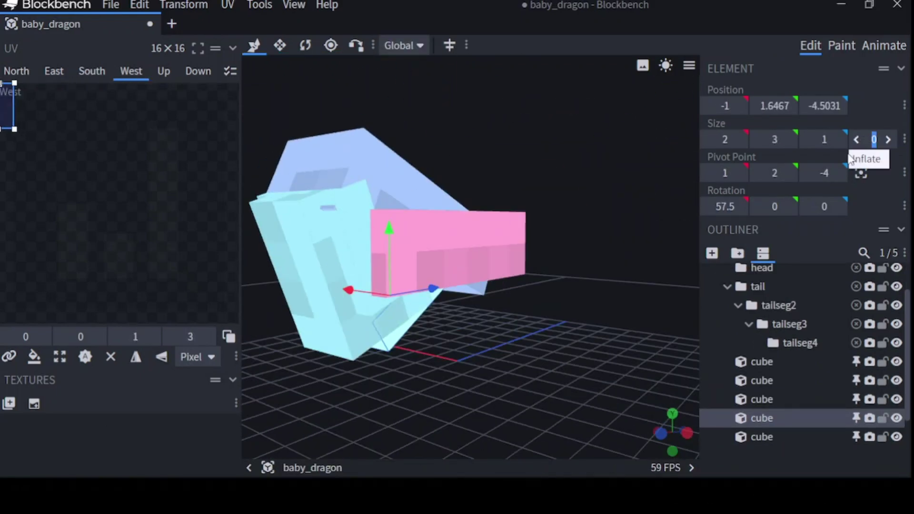
# Widen the element properties area and set the inflate value of the selected 2 × 3 × 1 cube to 0.1.
pyautogui.moveTo(551, 281); pyautogui.dragTo(584, 328)
pyautogui.click(880, 140)
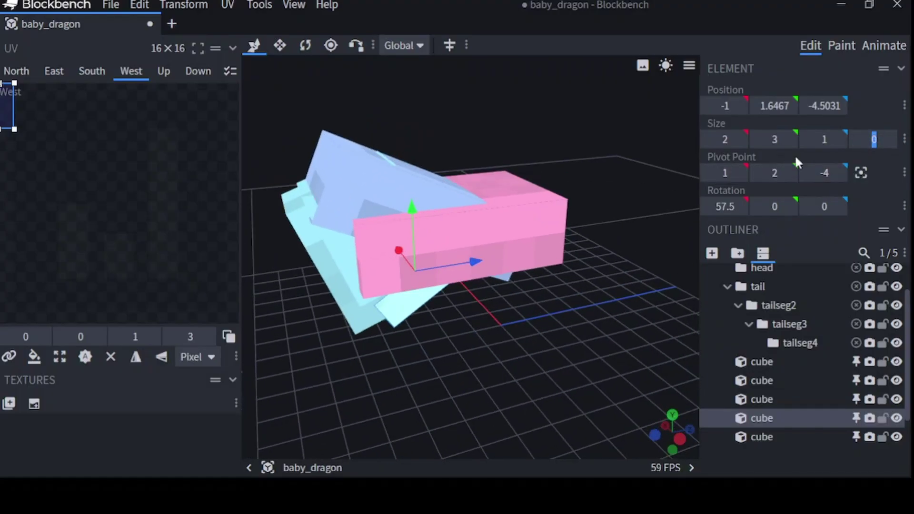
pyautogui.click(649, 223)
pyautogui.moveTo(697, 121); pyautogui.dragTo(617, 143)
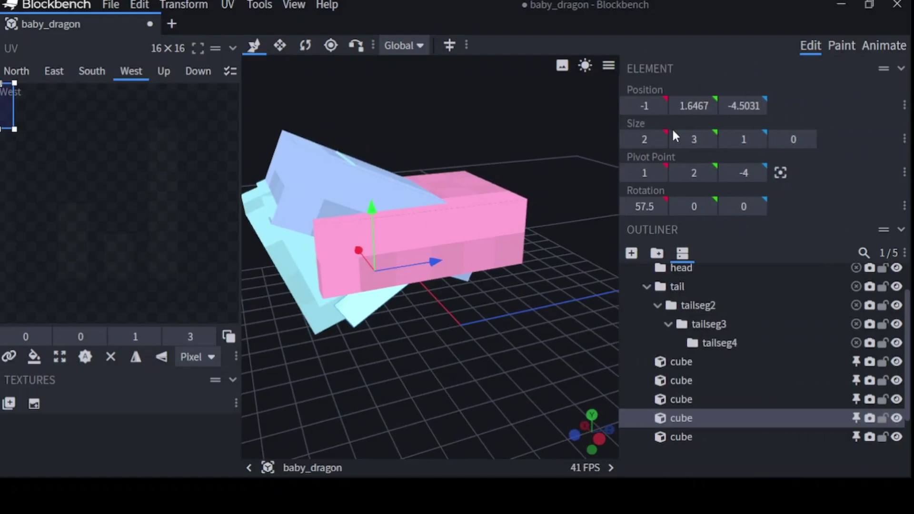
pyautogui.click(789, 140)
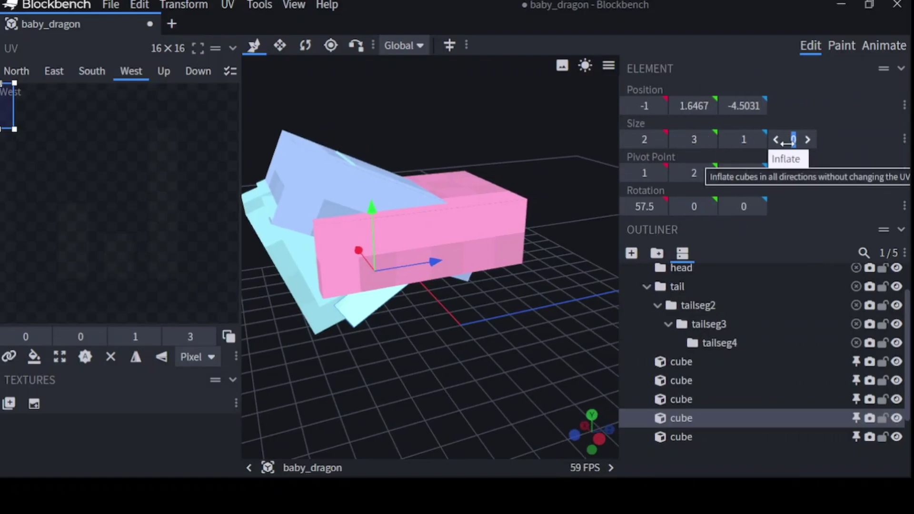
pyautogui.press('Return')
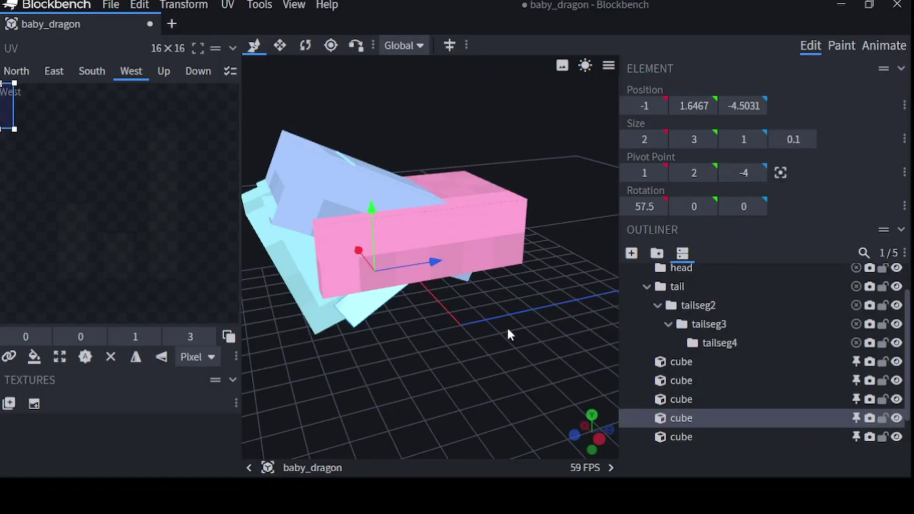
pyautogui.moveTo(418, 366); pyautogui.dragTo(475, 341)
pyautogui.scroll(5, 495, 322)
pyautogui.scroll(2, 495, 321)
pyautogui.click(381, 298)
pyautogui.moveTo(381, 298); pyautogui.dragTo(432, 370)
pyautogui.press('r')
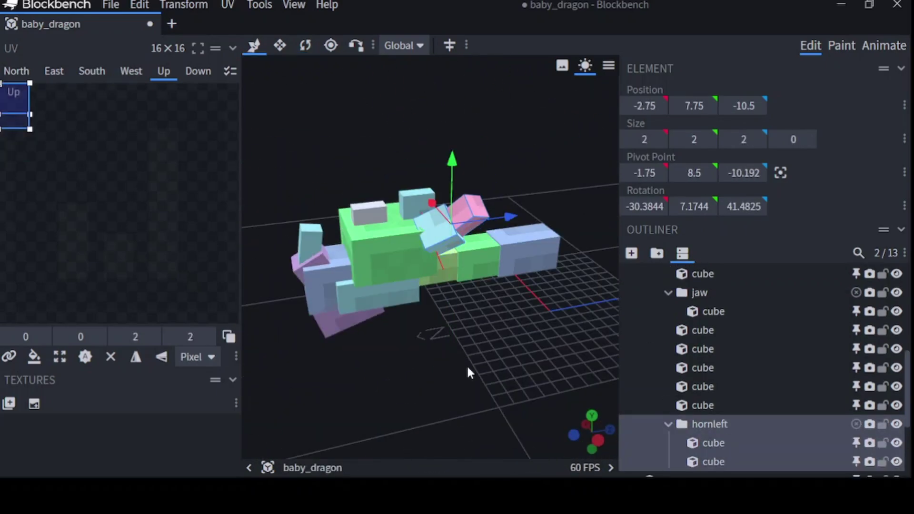
# Lengthen the cubes of the hornleft bone along Z, giving the front horn cube a depth of 3.
pyautogui.moveTo(472, 364); pyautogui.dragTo(496, 356)
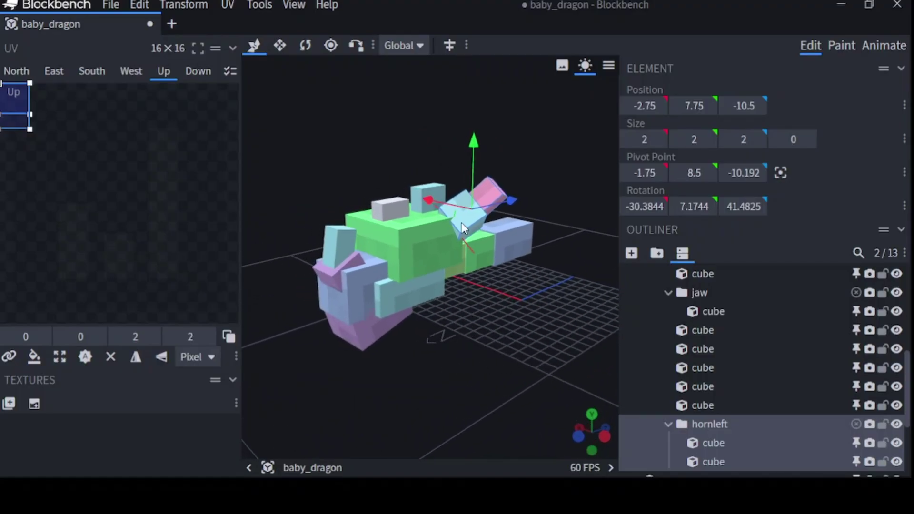
pyautogui.click(279, 45)
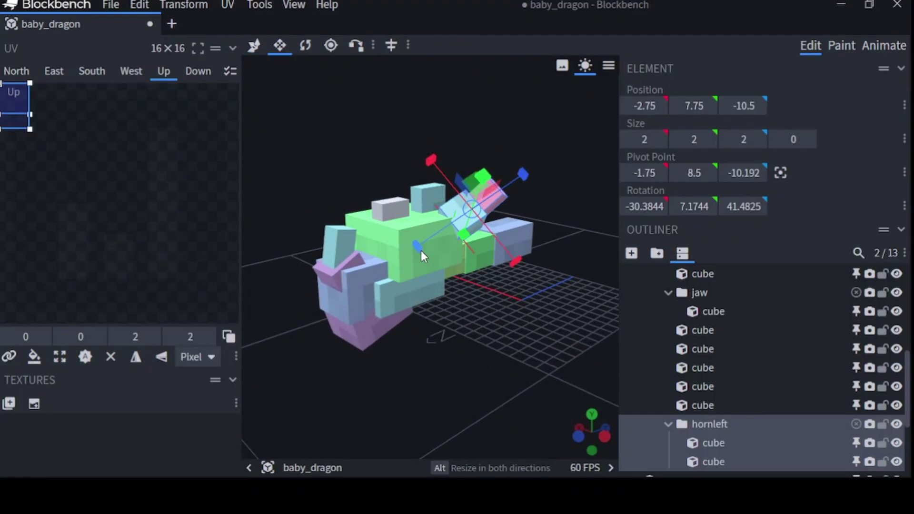
pyautogui.moveTo(420, 249); pyautogui.dragTo(379, 263)
pyautogui.moveTo(423, 293)
pyautogui.mouseDown()
pyautogui.moveTo(409, 340)
pyautogui.moveTo(446, 361)
pyautogui.moveTo(425, 296)
pyautogui.mouseUp()
pyautogui.moveTo(393, 253); pyautogui.dragTo(414, 241)
pyautogui.moveTo(430, 305); pyautogui.dragTo(476, 354)
# Raise the hornleft bone on the head so its front cube sits at Y position 8.
pyautogui.click(254, 46)
pyautogui.scroll(3, 460, 306)
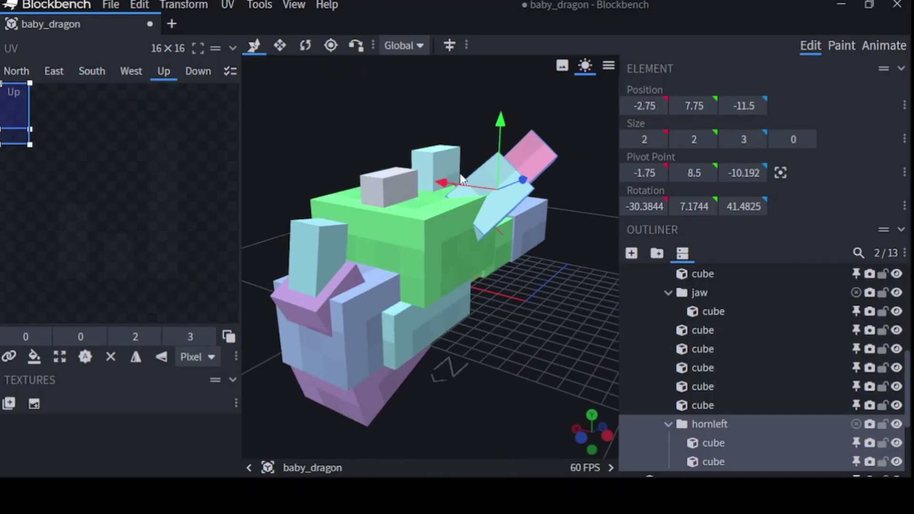
pyautogui.moveTo(457, 180); pyautogui.dragTo(453, 190)
pyautogui.moveTo(494, 147)
pyautogui.mouseDown()
pyautogui.moveTo(497, 159)
pyautogui.moveTo(492, 143)
pyautogui.mouseUp()
pyautogui.moveTo(520, 363); pyautogui.dragTo(402, 285)
pyautogui.moveTo(416, 171); pyautogui.dragTo(413, 173)
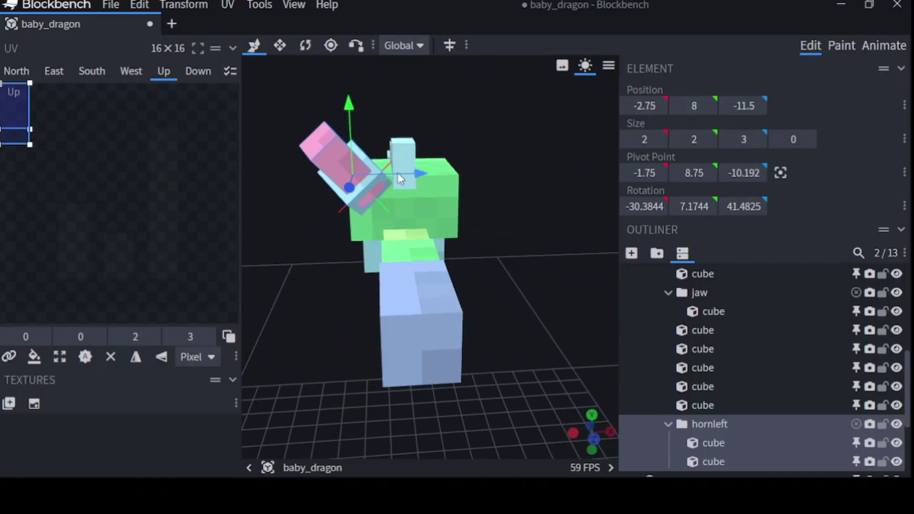
# Select the whole hornleft bone with both of its cubes and duplicate it.
pyautogui.click(333, 134)
pyautogui.moveTo(333, 134); pyautogui.dragTo(259, 239)
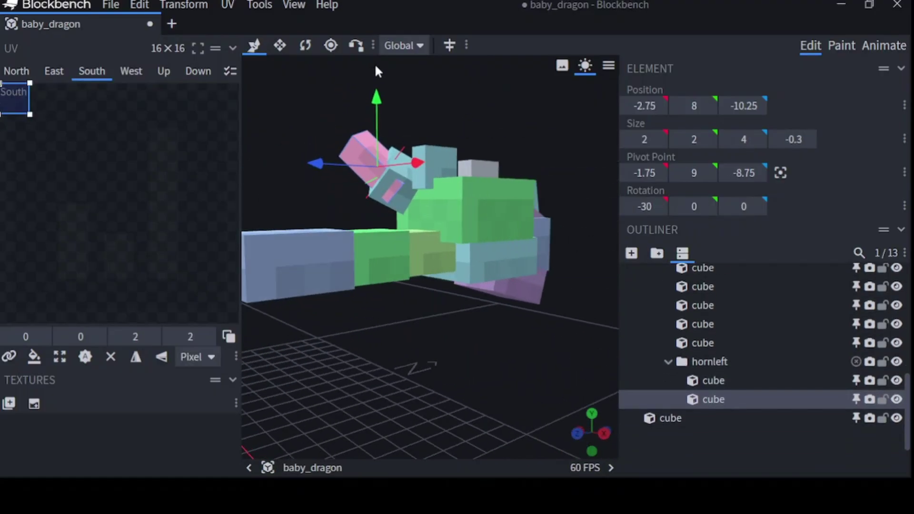
pyautogui.moveTo(316, 101); pyautogui.dragTo(485, 397)
pyautogui.click(695, 361)
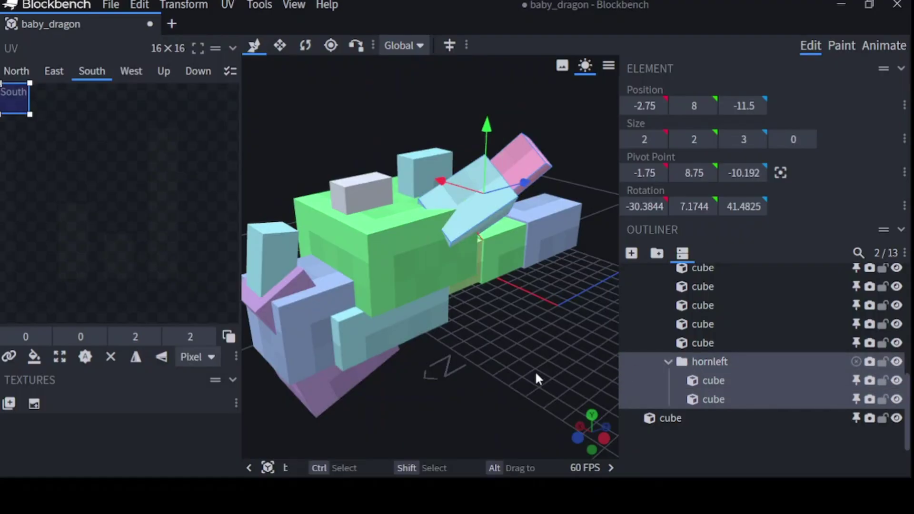
pyautogui.scroll(-2, 535, 367)
pyautogui.moveTo(537, 366); pyautogui.dragTo(635, 358)
pyautogui.rightClick(704, 364)
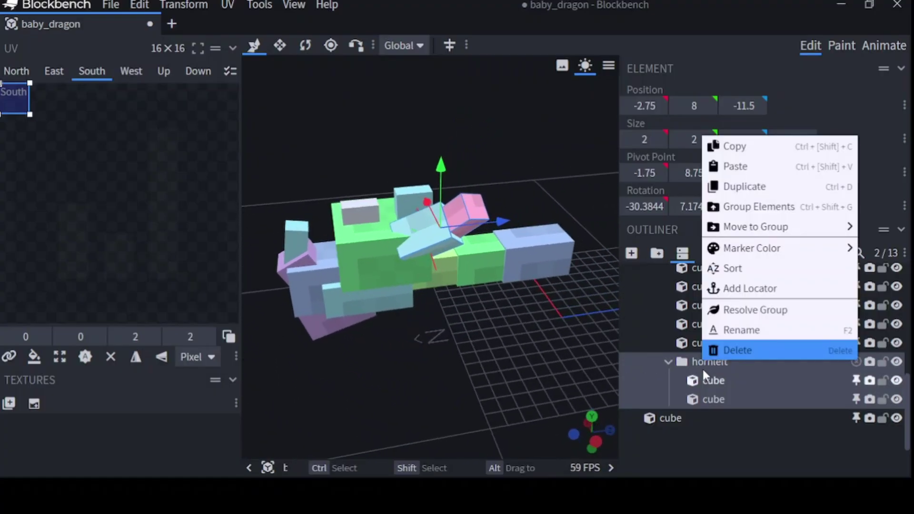
pyautogui.click(744, 187)
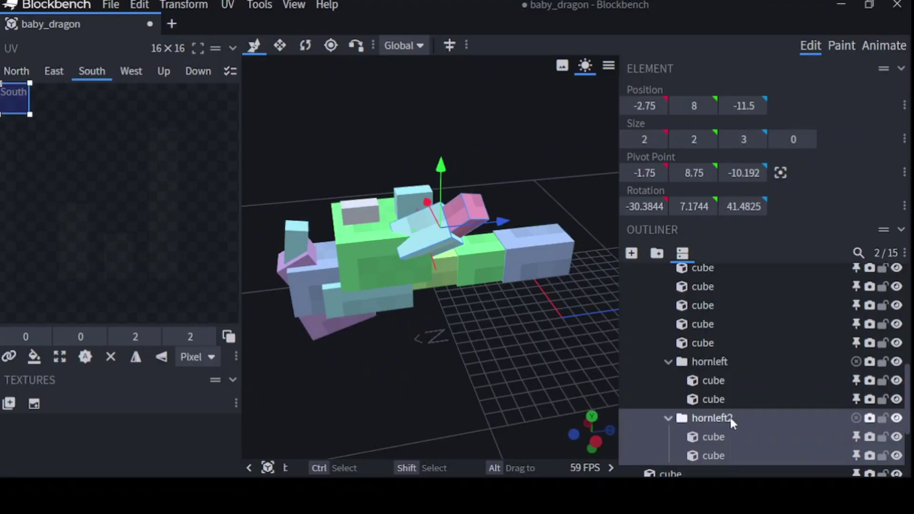
# Flip the duplicated horn bone, hornleft2, along X to mirror it onto the other side of the head.
pyautogui.scroll(-2, 731, 415)
pyautogui.moveTo(503, 385); pyautogui.dragTo(270, 80)
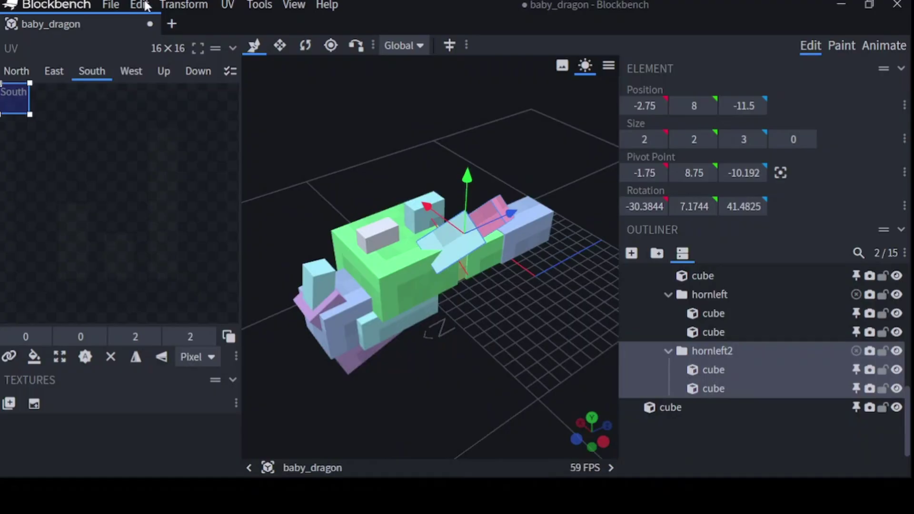
pyautogui.click(185, 4)
pyautogui.moveTo(213, 67)
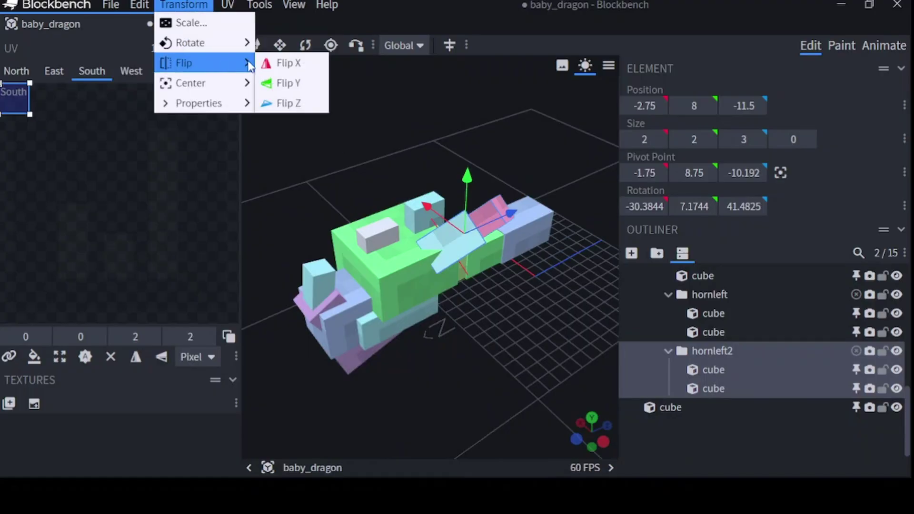
pyautogui.click(278, 66)
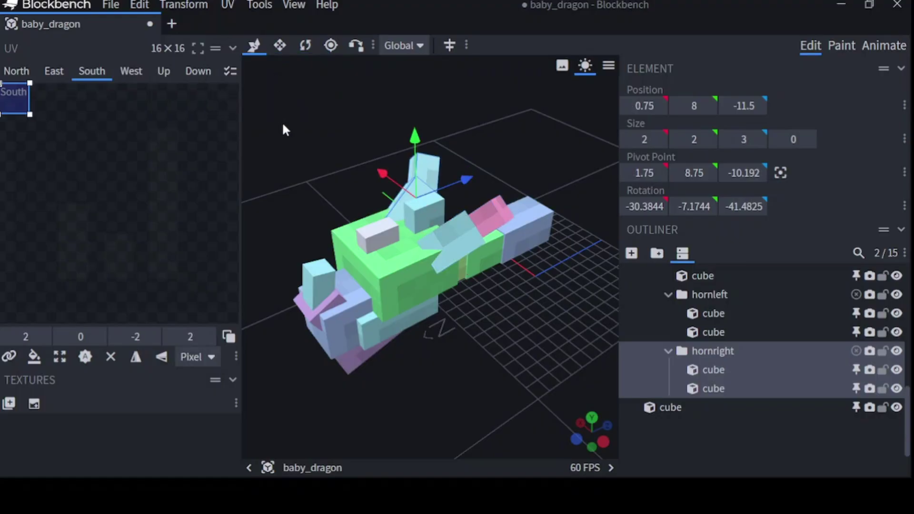
pyautogui.moveTo(287, 133); pyautogui.dragTo(316, 164)
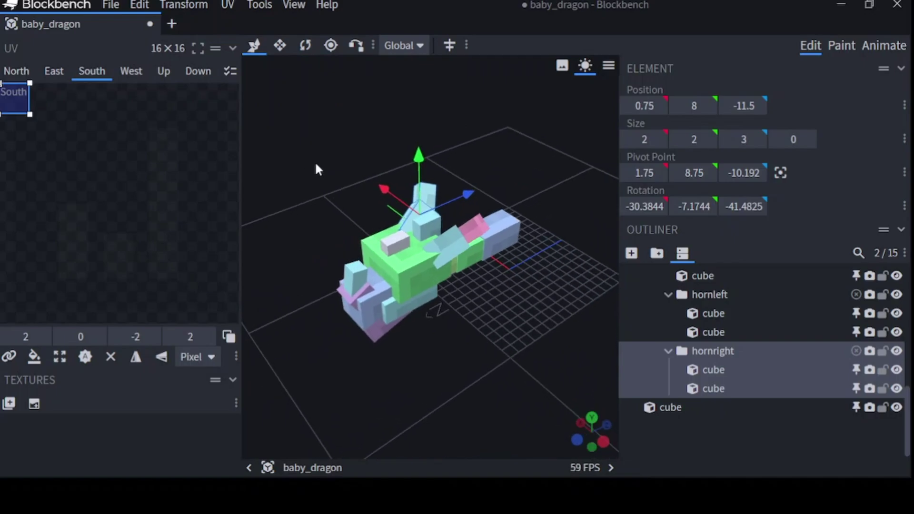
# Delete the mirrored hornright bone and select the original hornleft bone.
pyautogui.rightClick(713, 349)
pyautogui.click(732, 340)
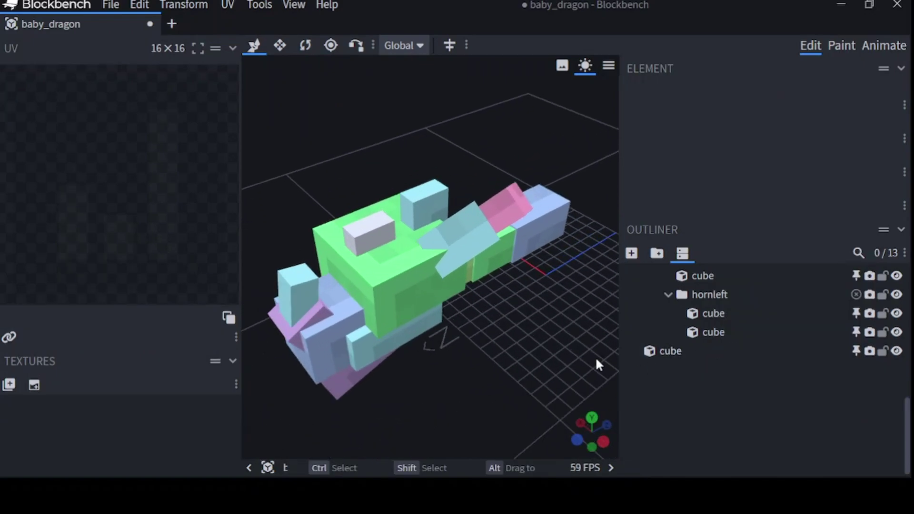
pyautogui.click(698, 287)
pyautogui.moveTo(570, 326)
pyautogui.mouseDown()
pyautogui.moveTo(464, 331)
pyautogui.moveTo(569, 318)
pyautogui.mouseUp()
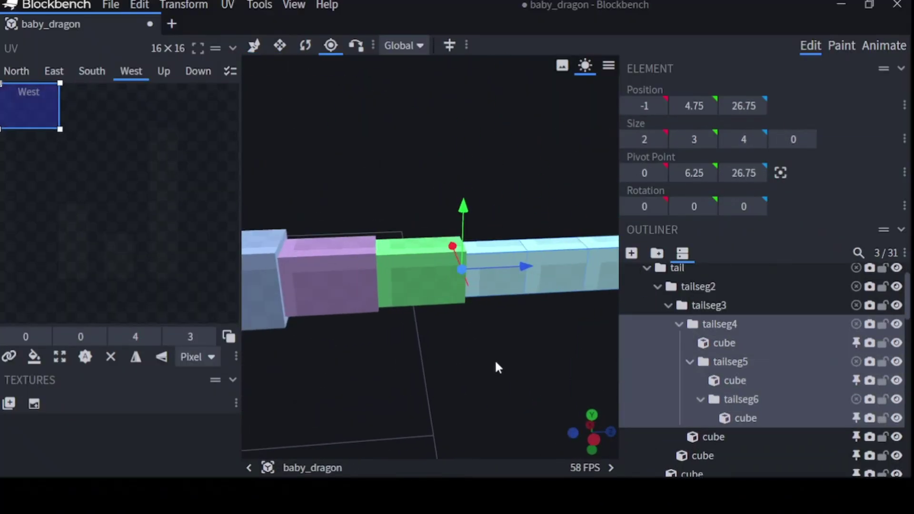
# Compare the pivot points of the tailseg4, tailseg5 and tailseg6 bones with the pivots of the cubes inside them.
pyautogui.moveTo(480, 360); pyautogui.dragTo(523, 379)
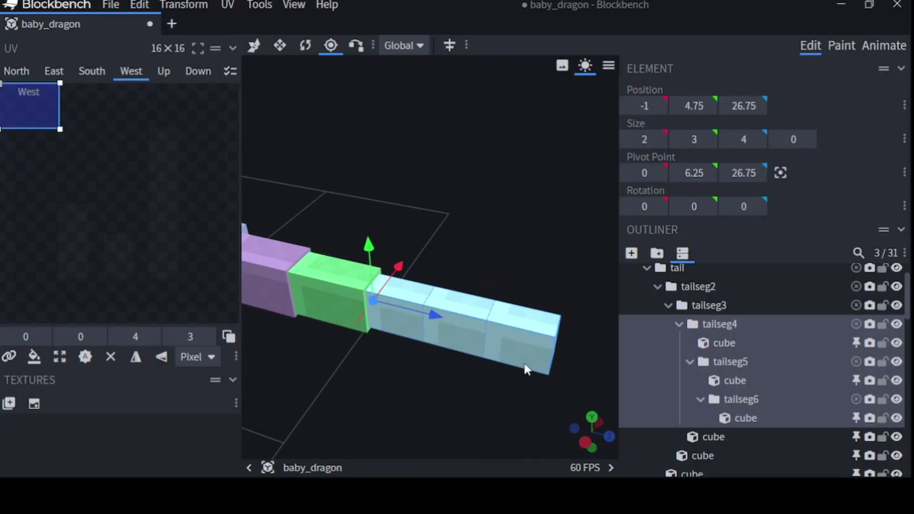
pyautogui.moveTo(738, 400); pyautogui.dragTo(753, 361)
pyautogui.click(748, 361)
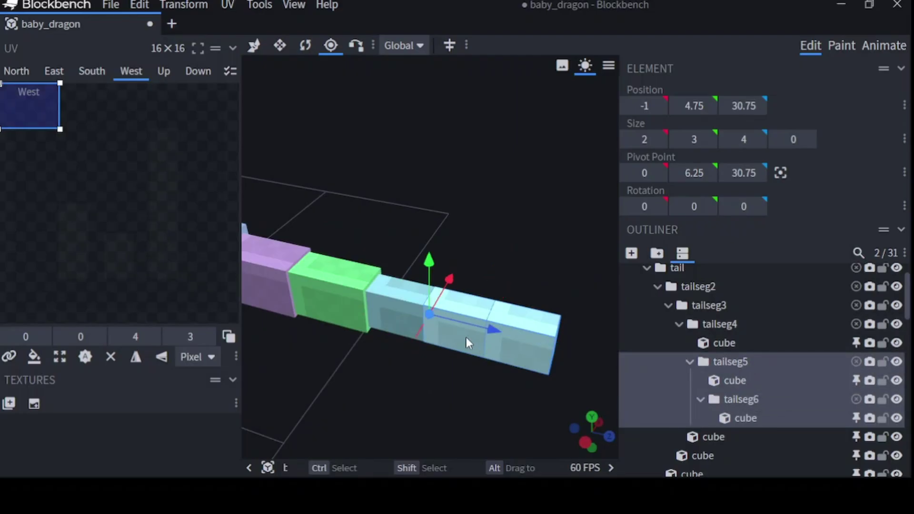
pyautogui.click(514, 344)
pyautogui.click(727, 398)
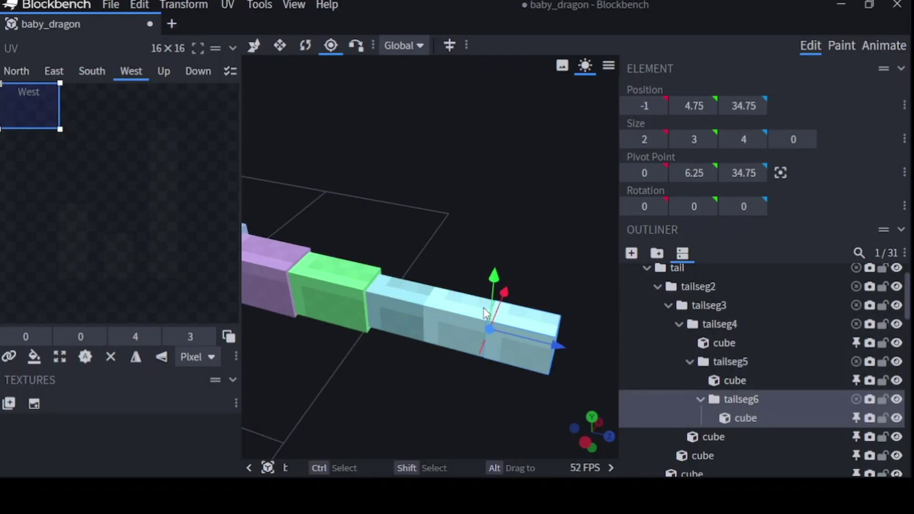
pyautogui.moveTo(436, 388); pyautogui.dragTo(471, 358)
pyautogui.click(484, 347)
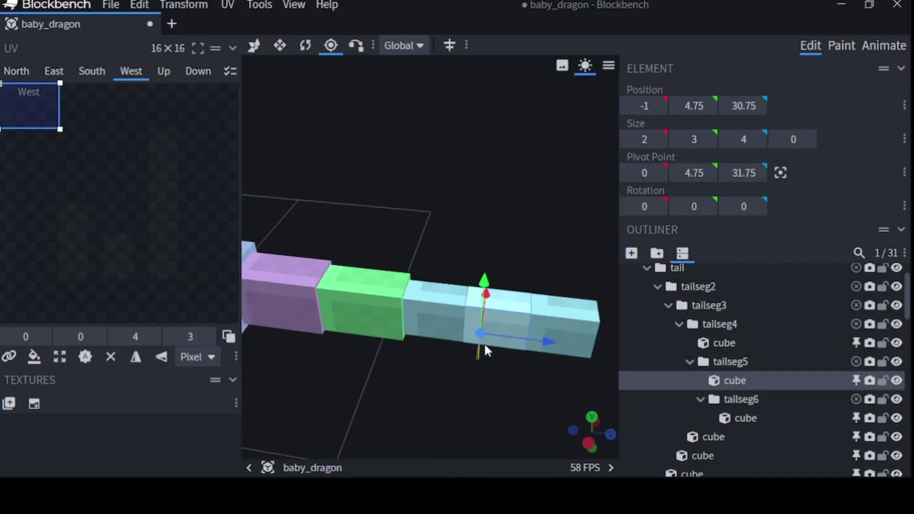
pyautogui.click(767, 362)
pyautogui.moveTo(530, 373); pyautogui.dragTo(464, 302)
pyautogui.click(481, 309)
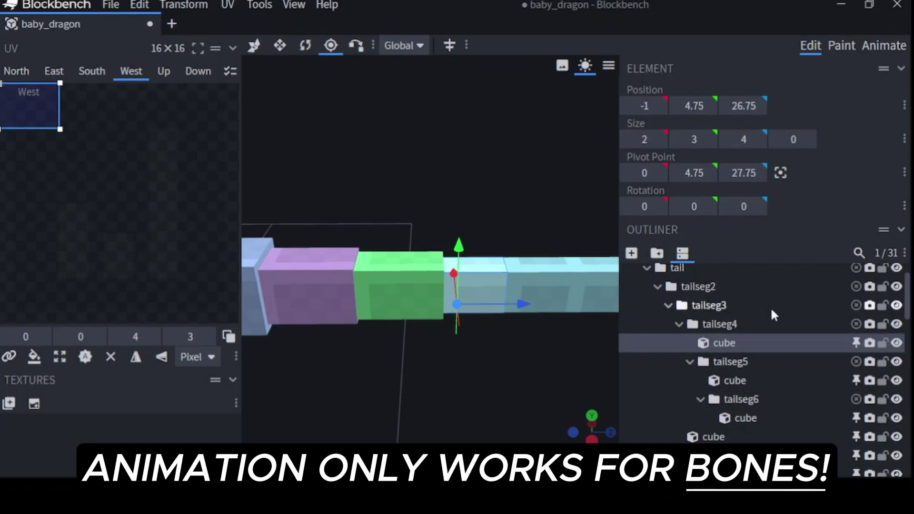
# Select the body bone and add a new empty bone inside it.
pyautogui.scroll(-5, 742, 362)
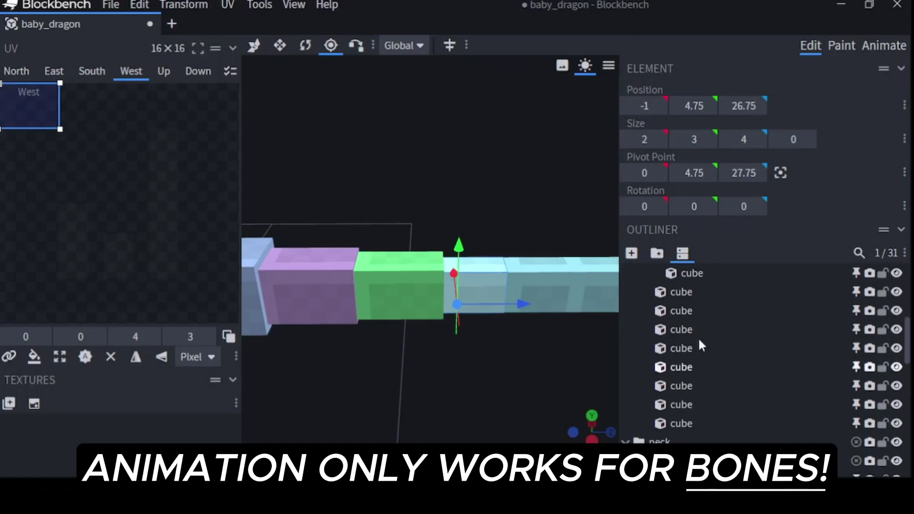
pyautogui.scroll(5, 683, 342)
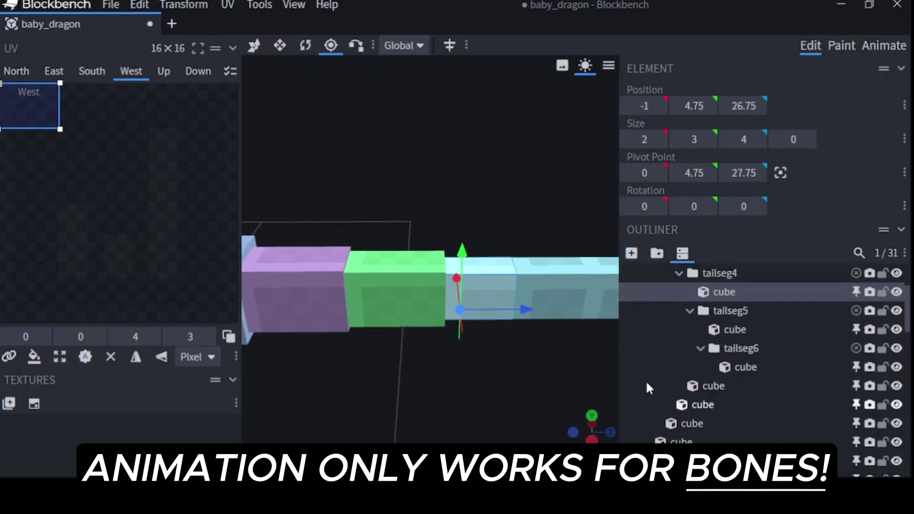
pyautogui.click(716, 367)
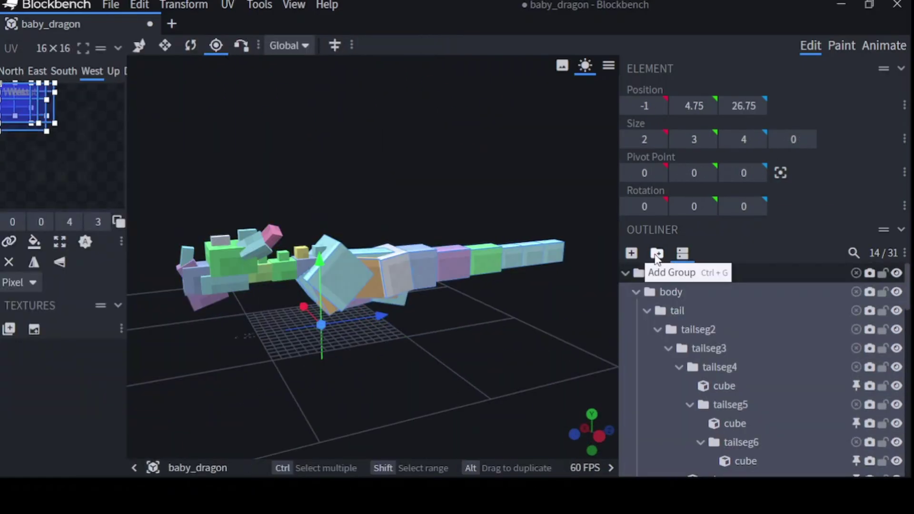
pyautogui.click(657, 256)
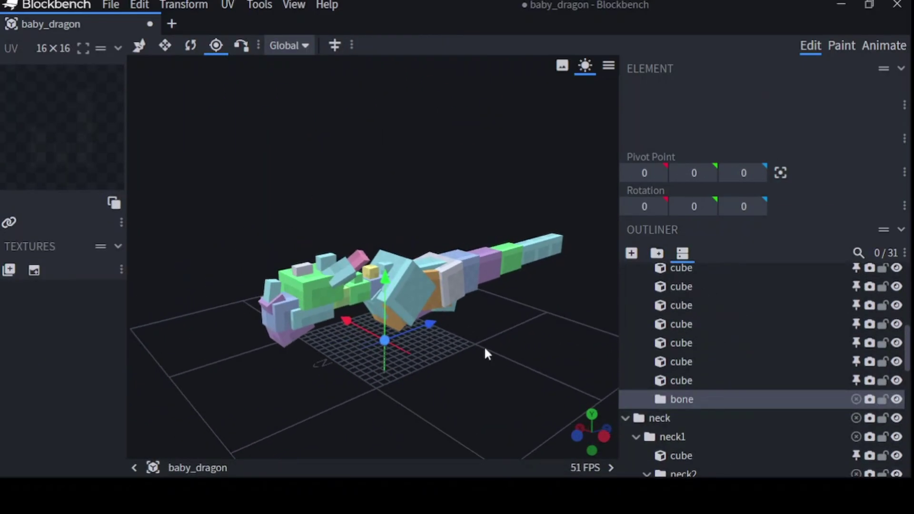
pyautogui.moveTo(336, 316); pyautogui.dragTo(380, 361)
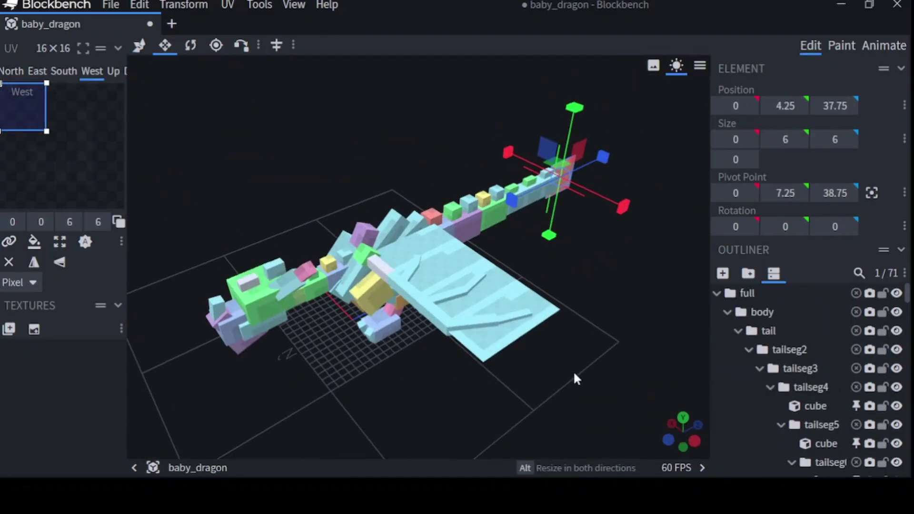
# Stretch the flat fin plane at the tip of the tail vertically to a height of 7.
pyautogui.scroll(3, 414, 415)
pyautogui.scroll(-5, 423, 404)
pyautogui.moveTo(425, 393); pyautogui.dragTo(393, 377)
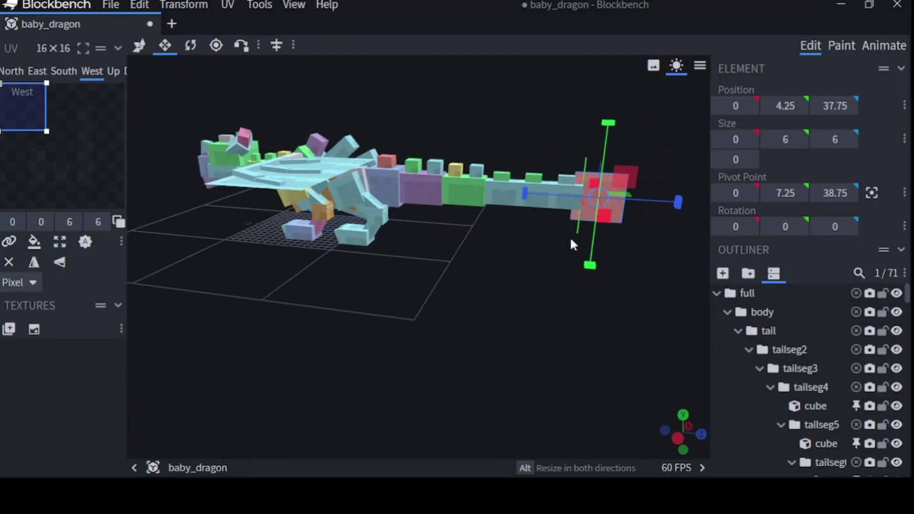
pyautogui.moveTo(615, 122); pyautogui.dragTo(615, 113)
pyautogui.moveTo(479, 290); pyautogui.dragTo(522, 319)
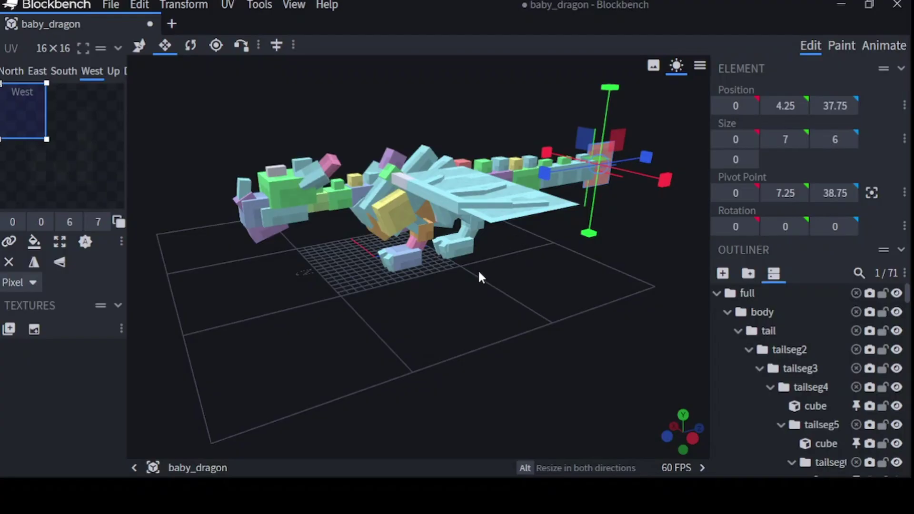
pyautogui.moveTo(475, 275); pyautogui.dragTo(378, 365)
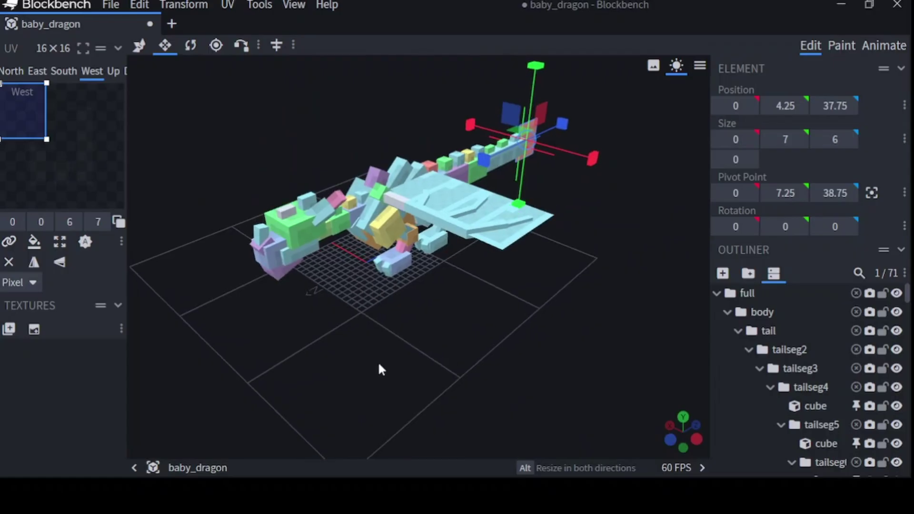